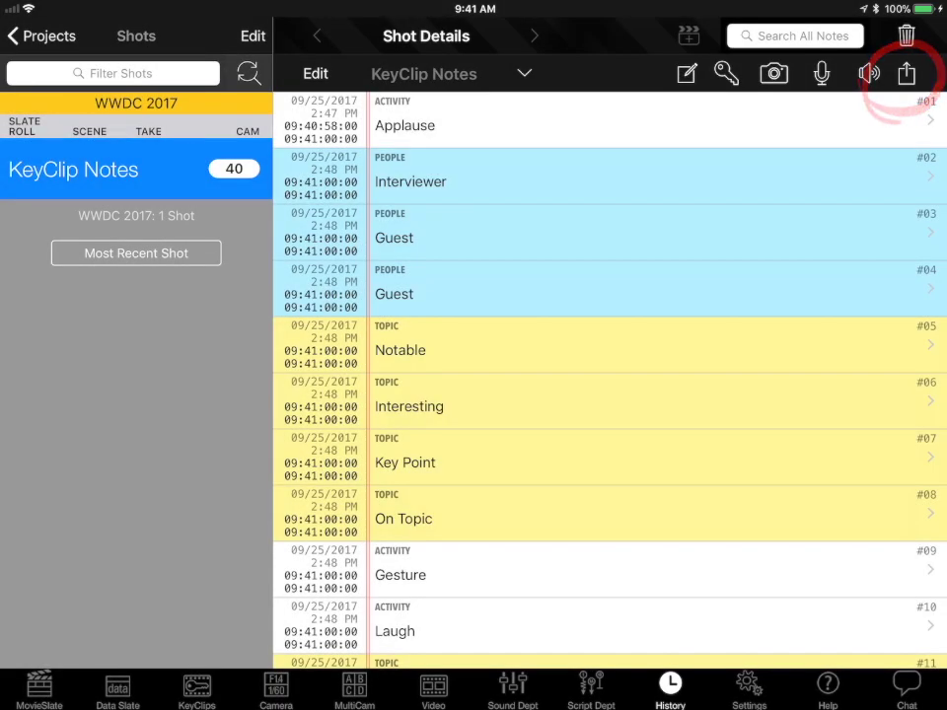
# Share the KeyClip Notes shot data from MovieSlate to the Mac as MovieSlate Data.mslog
pyautogui.click(906, 74)
pyautogui.click(871, 469)
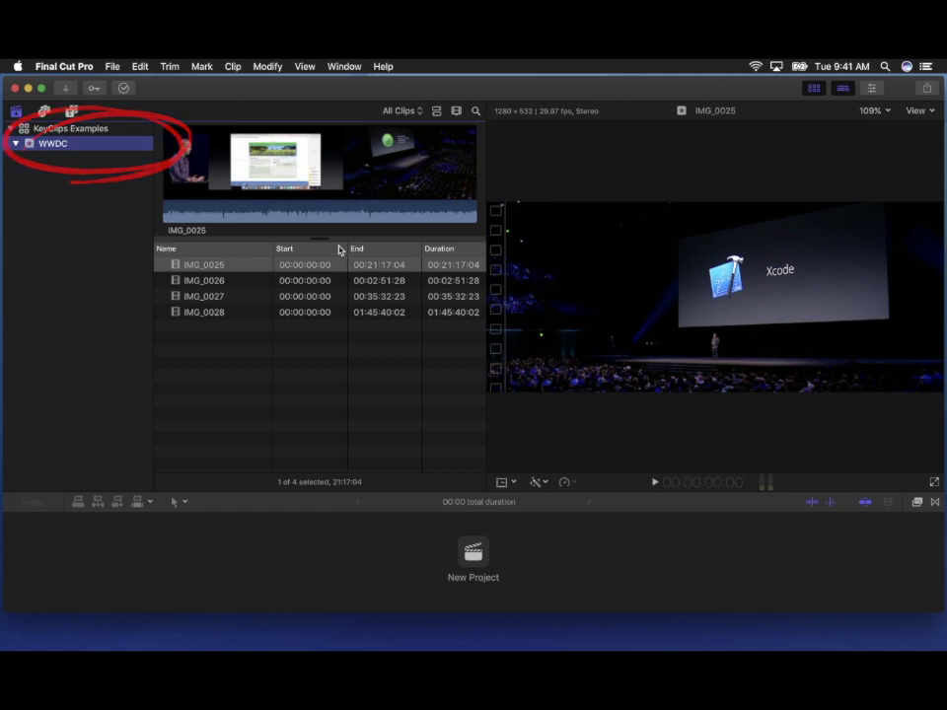
# Export the WWDC event as WWDC.fcpxml into the Downloads folder via File > Export XML
pyautogui.click(114, 67)
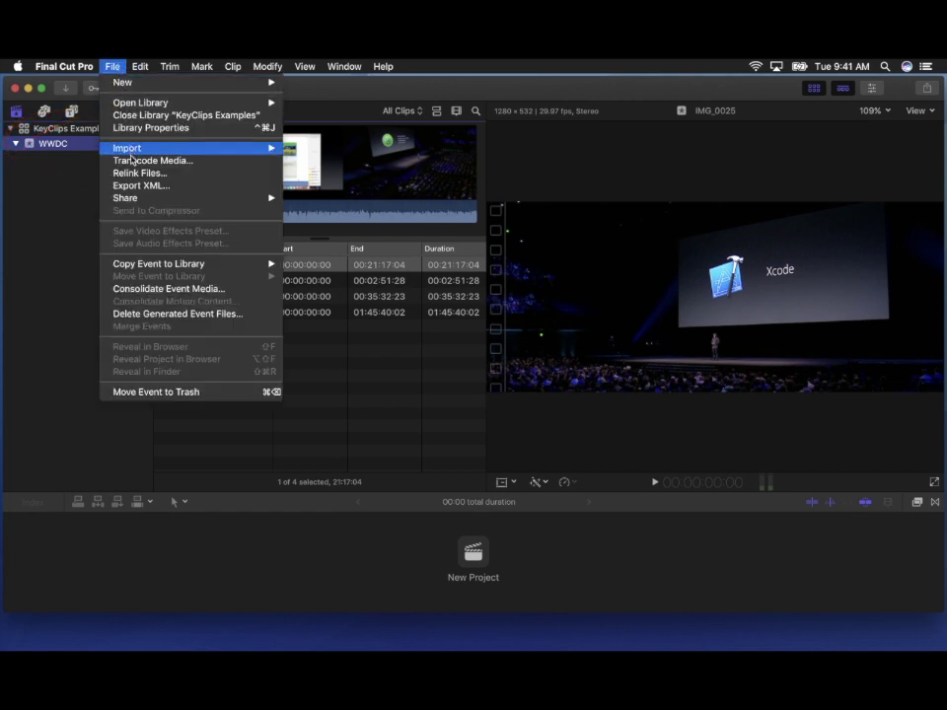
pyautogui.click(136, 186)
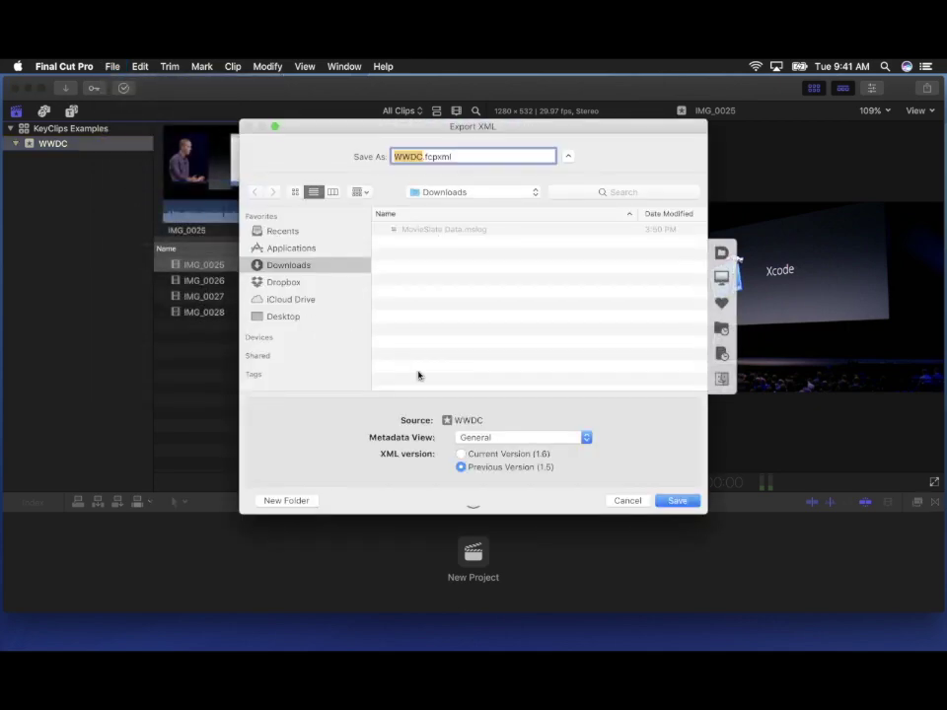
pyautogui.click(673, 502)
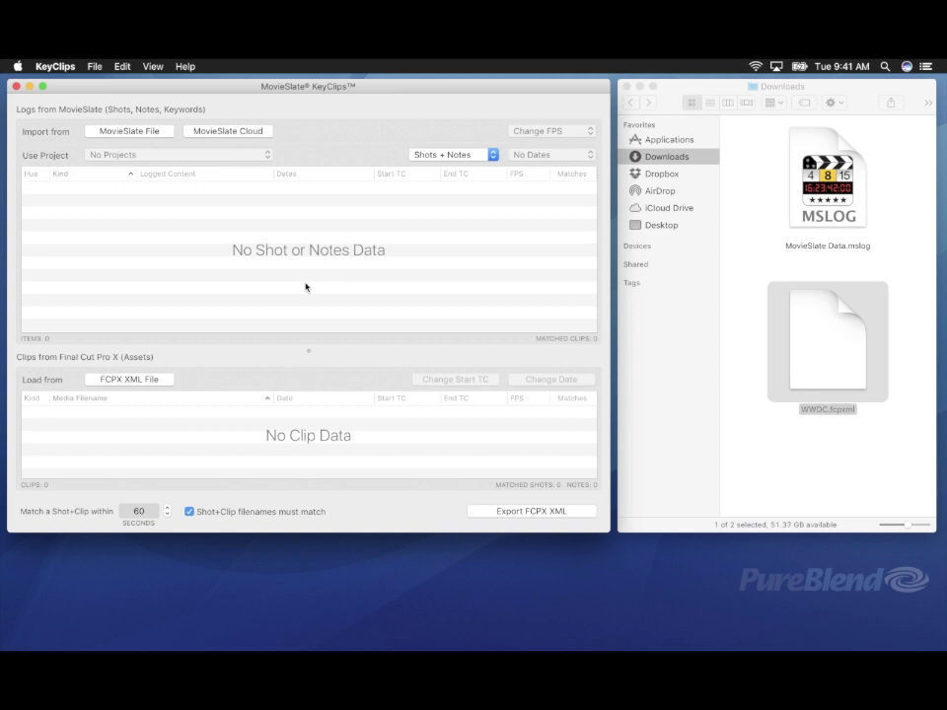
# Drop MovieSlate Data.mslog onto KeyClips and import all three projects (12 shots, 245 notes)
pyautogui.click(94, 68)
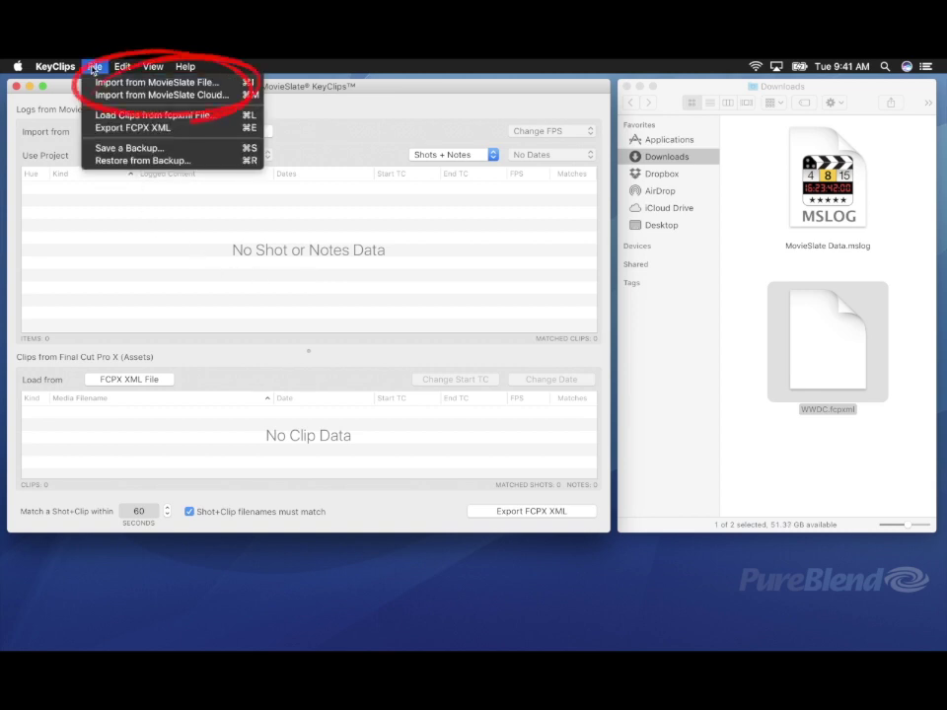
pyautogui.click(94, 67)
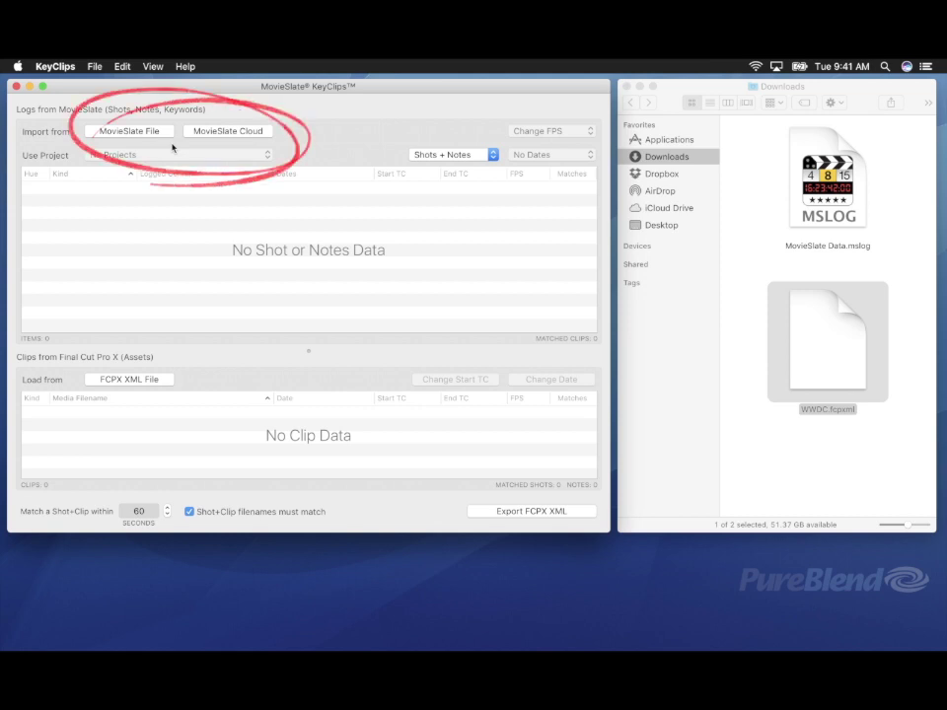
pyautogui.moveTo(827, 176); pyautogui.dragTo(314, 249)
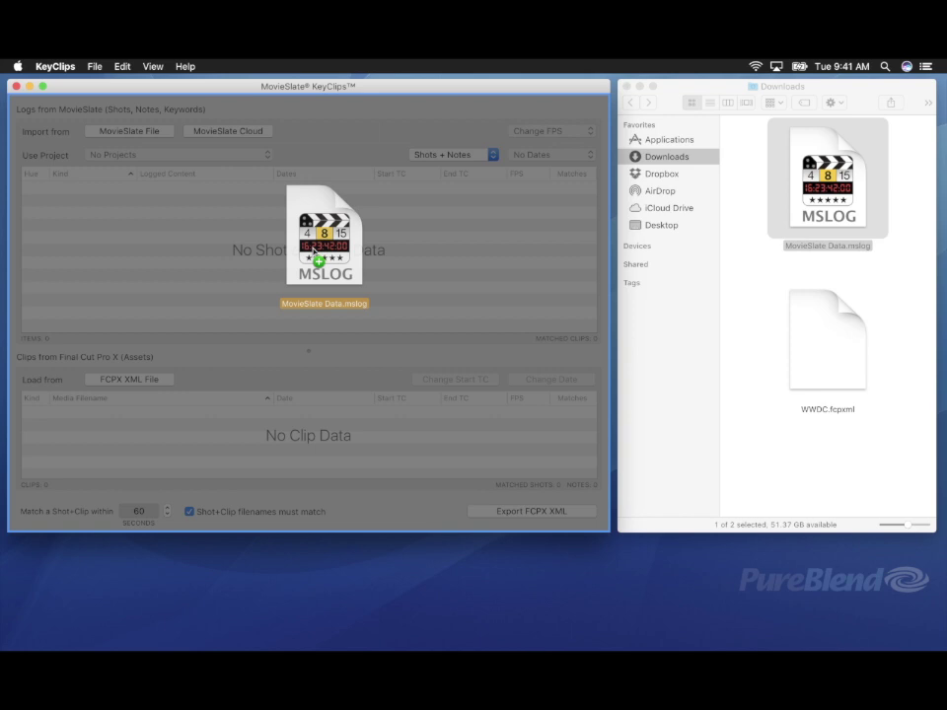
pyautogui.moveTo(314, 250); pyautogui.dragTo(315, 255)
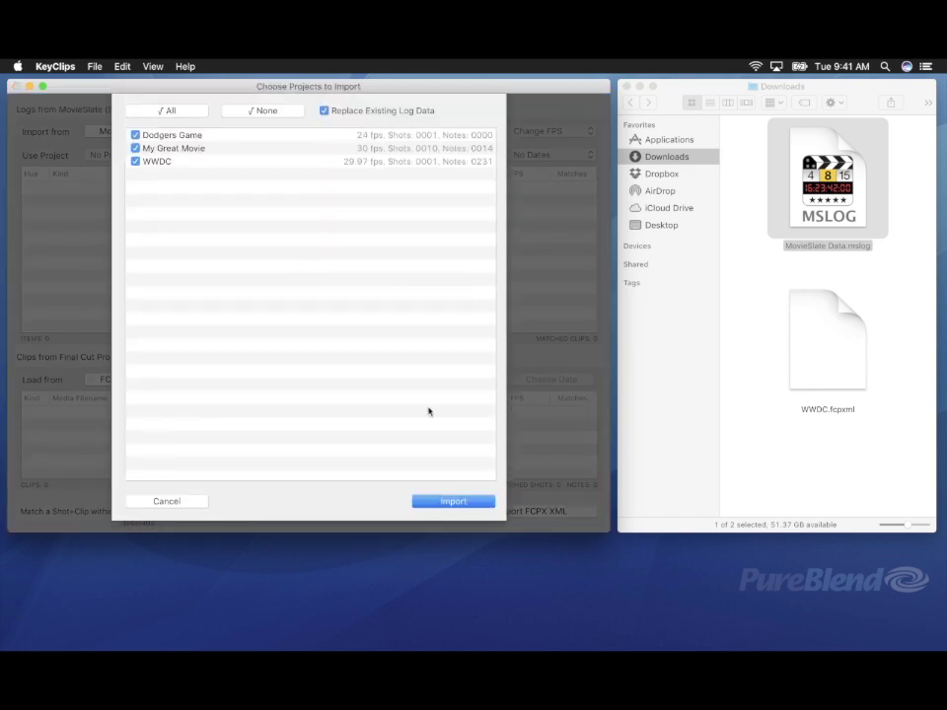
pyautogui.click(453, 502)
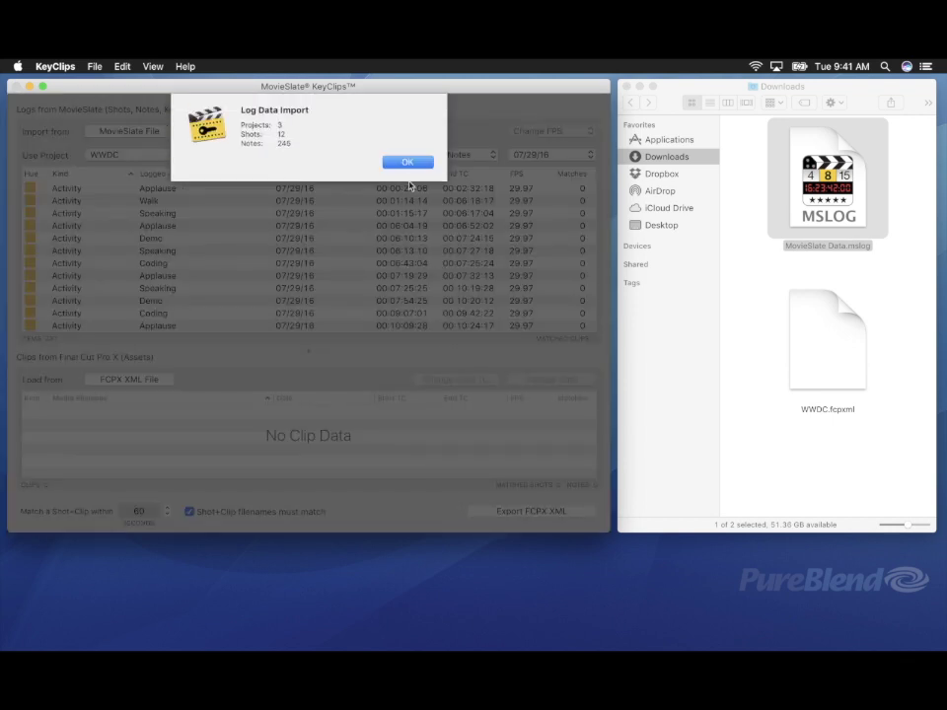
pyautogui.click(406, 161)
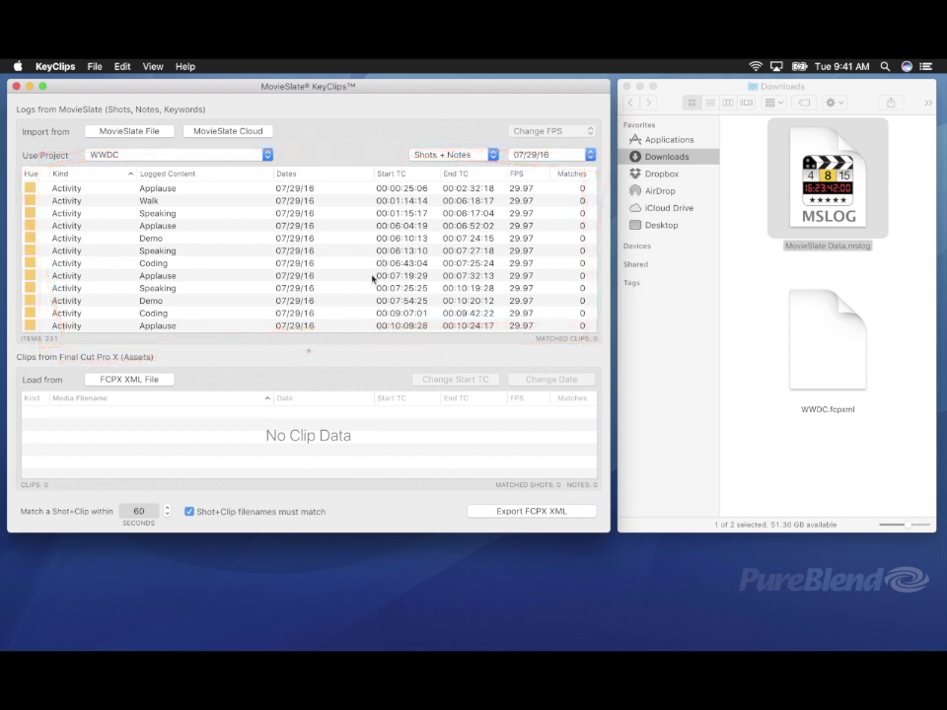
# Drag WWDC.fcpxml into KeyClips' Final Cut clip list, loading IMG_0025–IMG_0028.mp4
pyautogui.click(94, 66)
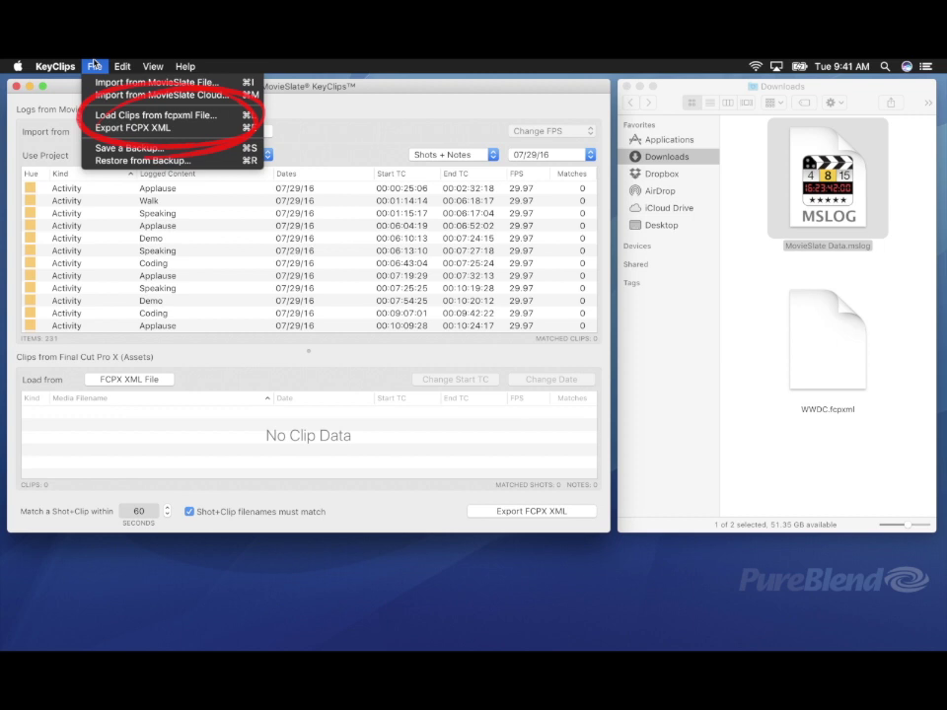
pyautogui.press('Escape')
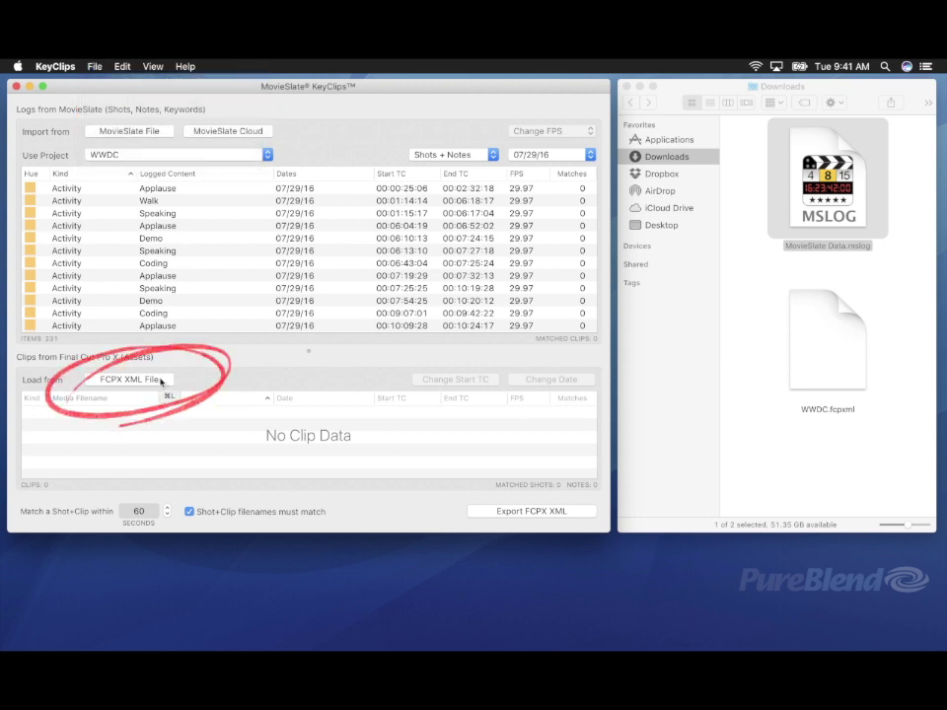
pyautogui.moveTo(853, 344)
pyautogui.mouseDown()
pyautogui.moveTo(850, 335)
pyautogui.moveTo(614, 424)
pyautogui.moveTo(395, 428)
pyautogui.mouseUp()
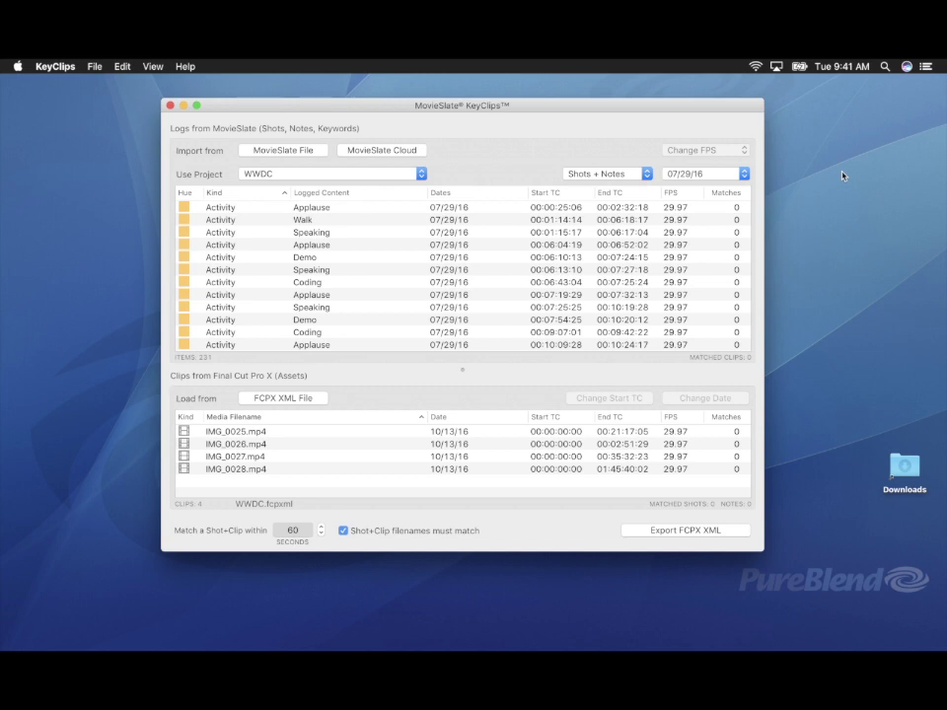
pyautogui.click(381, 174)
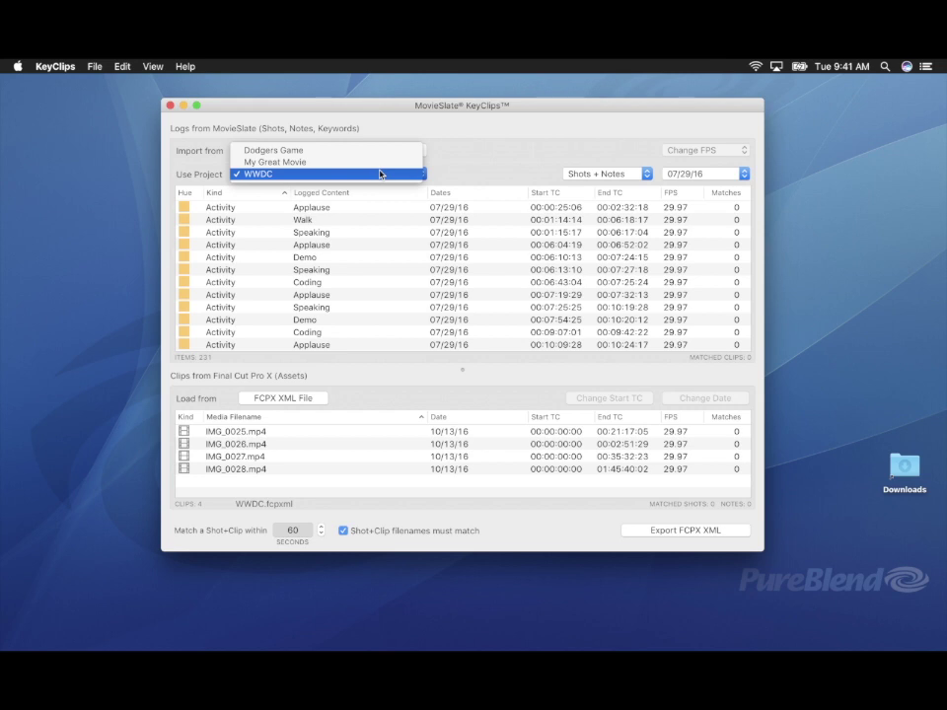
pyautogui.click(381, 174)
pyautogui.click(594, 175)
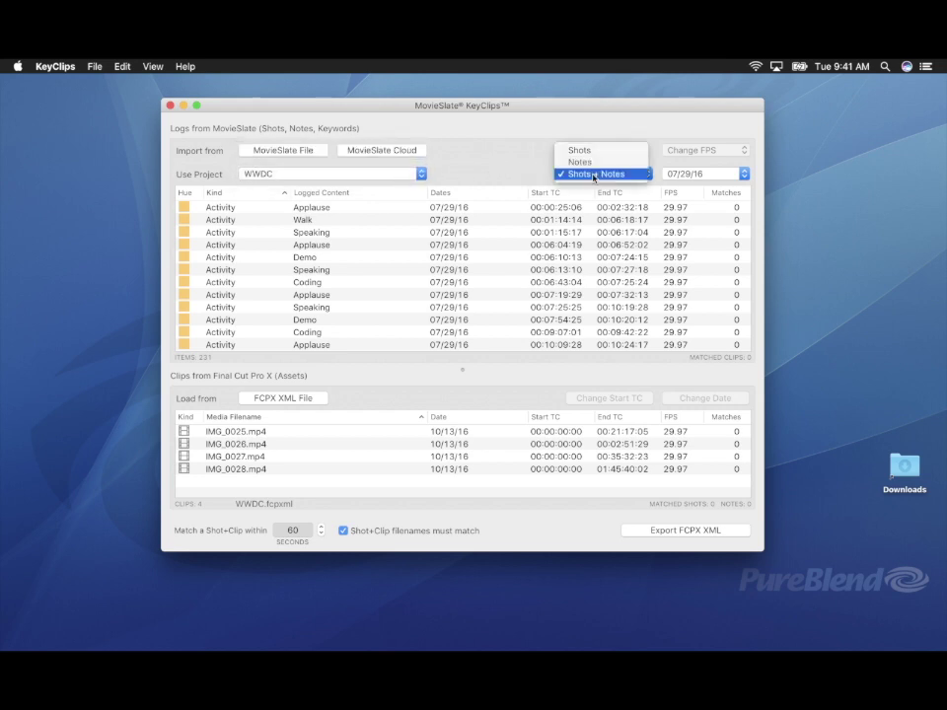
pyautogui.click(594, 175)
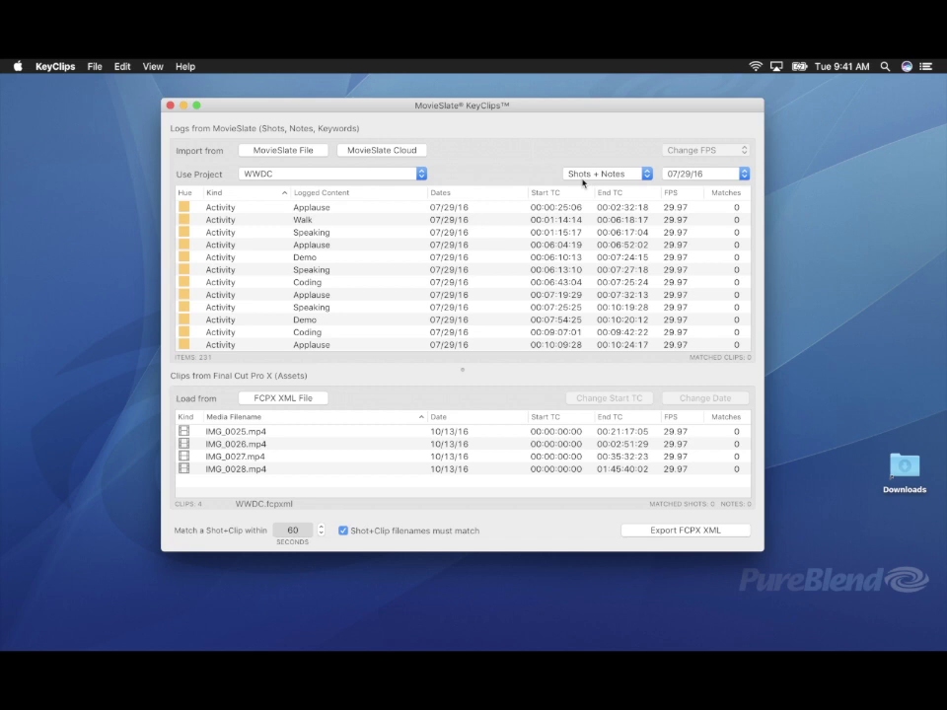
pyautogui.click(697, 177)
pyautogui.click(643, 162)
# Select all four clips and change their date to 07/29/16
pyautogui.click(380, 436)
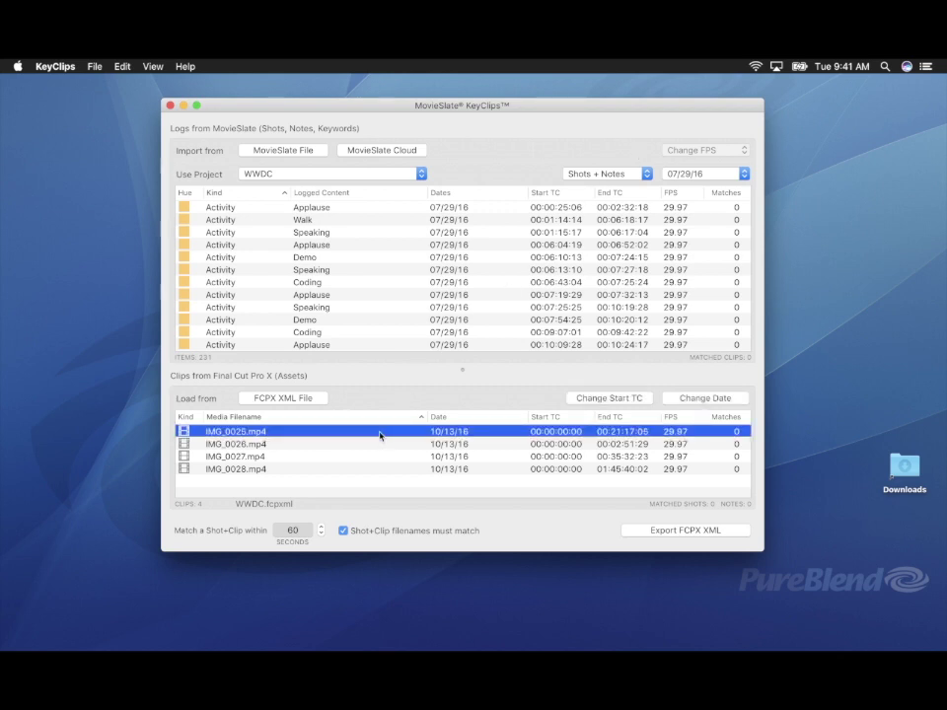
pyautogui.press('super+a')
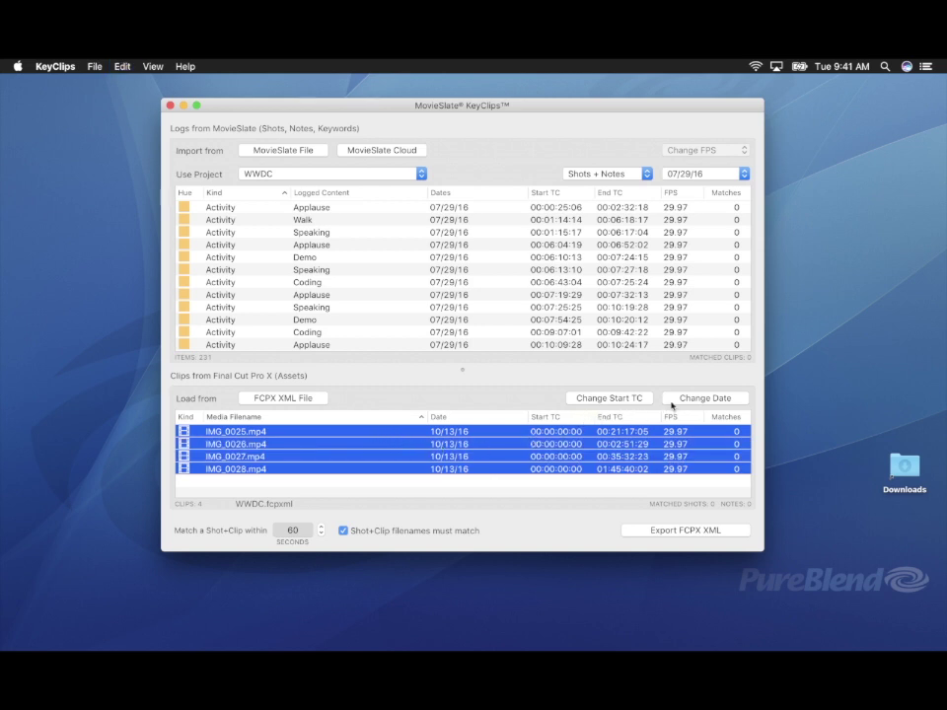
pyautogui.click(675, 400)
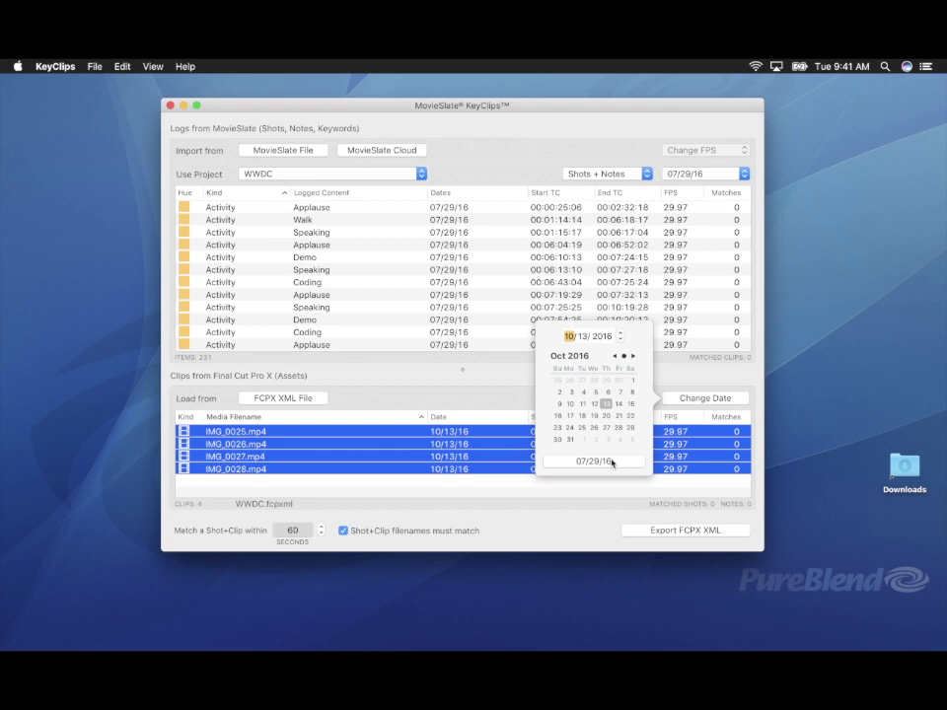
pyautogui.click(610, 460)
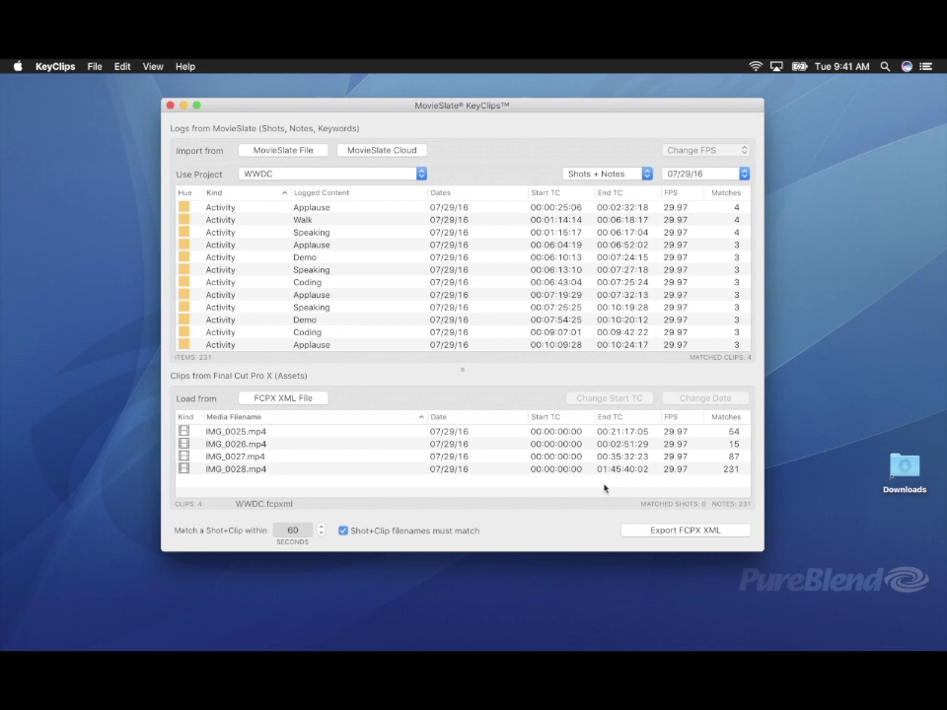
# Inspect IMG_0025.mp4's start timecode options and close them without changes
pyautogui.click(489, 432)
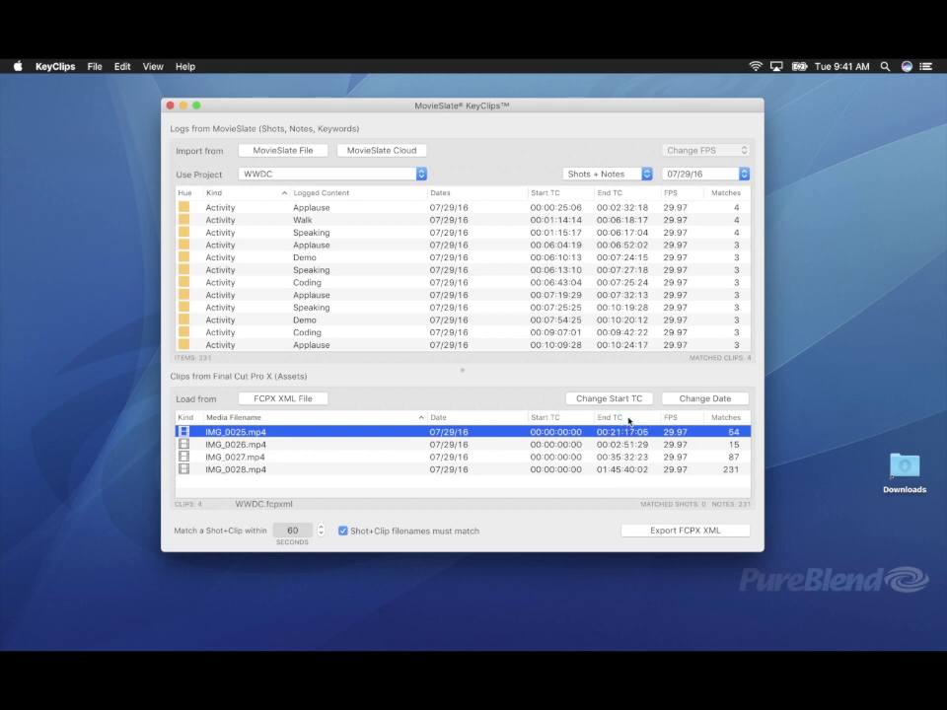
pyautogui.click(634, 399)
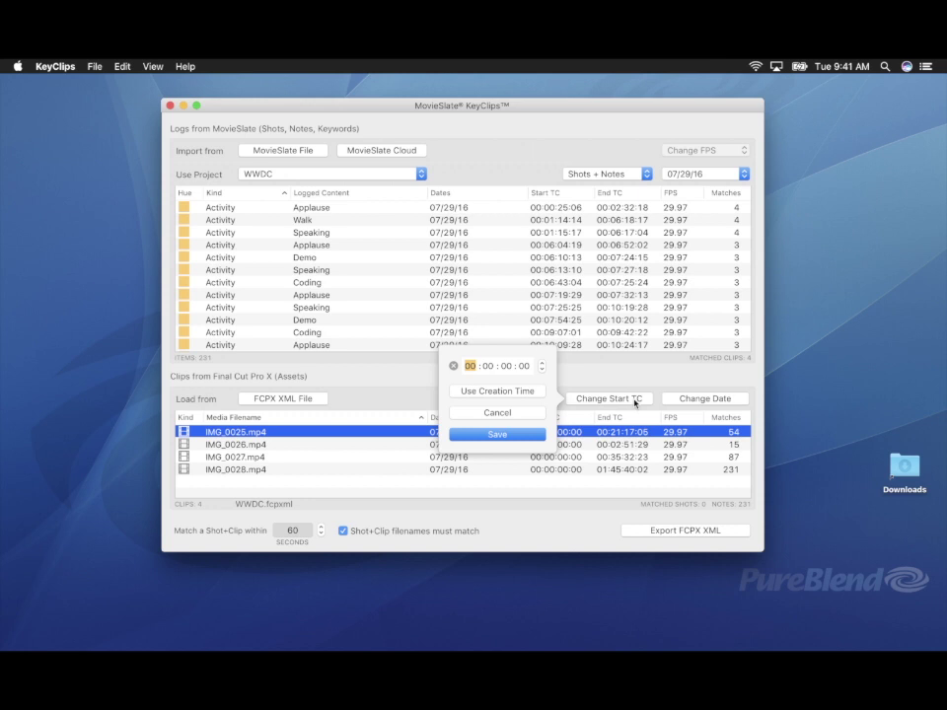
pyautogui.click(539, 414)
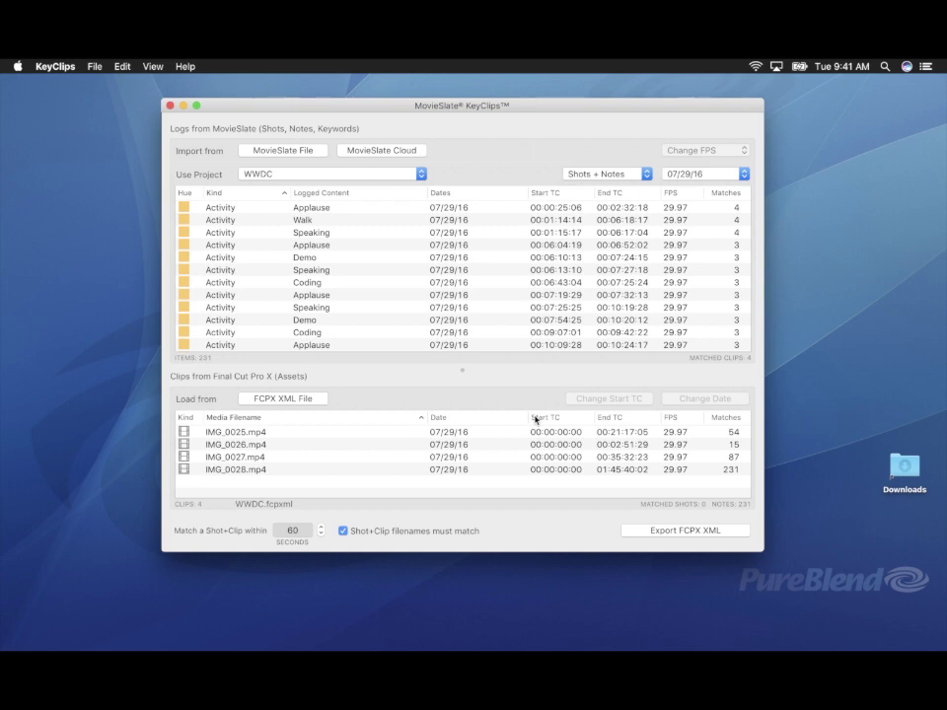
# Bring up the FCPX fcpxml Export Options sheet with the Export FCPX XML button
pyautogui.click(638, 536)
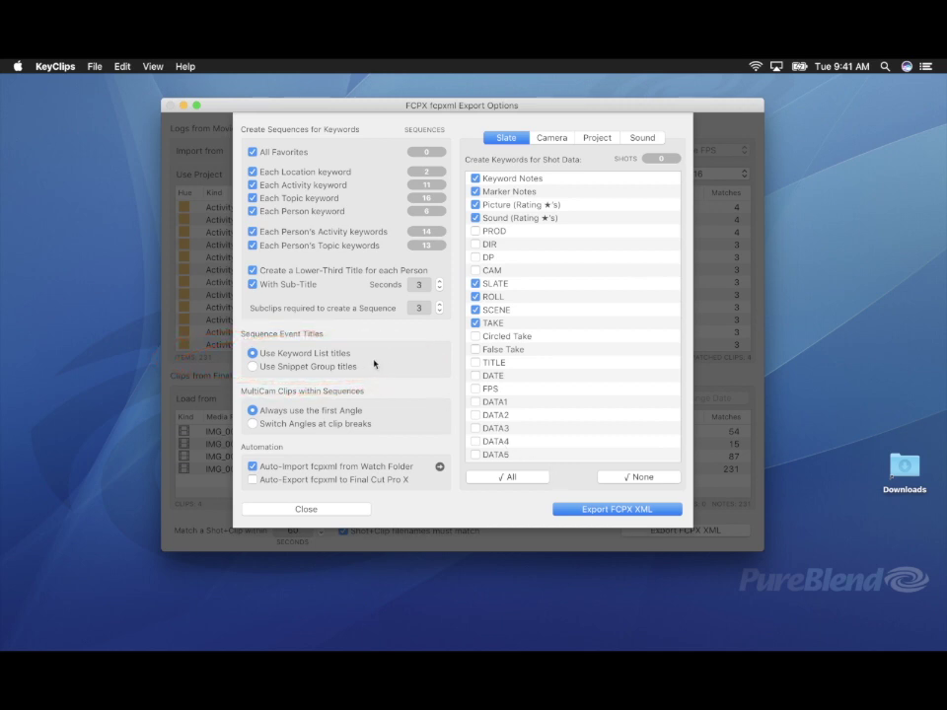
# Review the Camera, Project, Sound and Slate keyword tabs, then export the fcpxml (387 KeyClips, 62 sequences)
pyautogui.moveTo(347, 357)
pyautogui.click(556, 138)
pyautogui.click(602, 140)
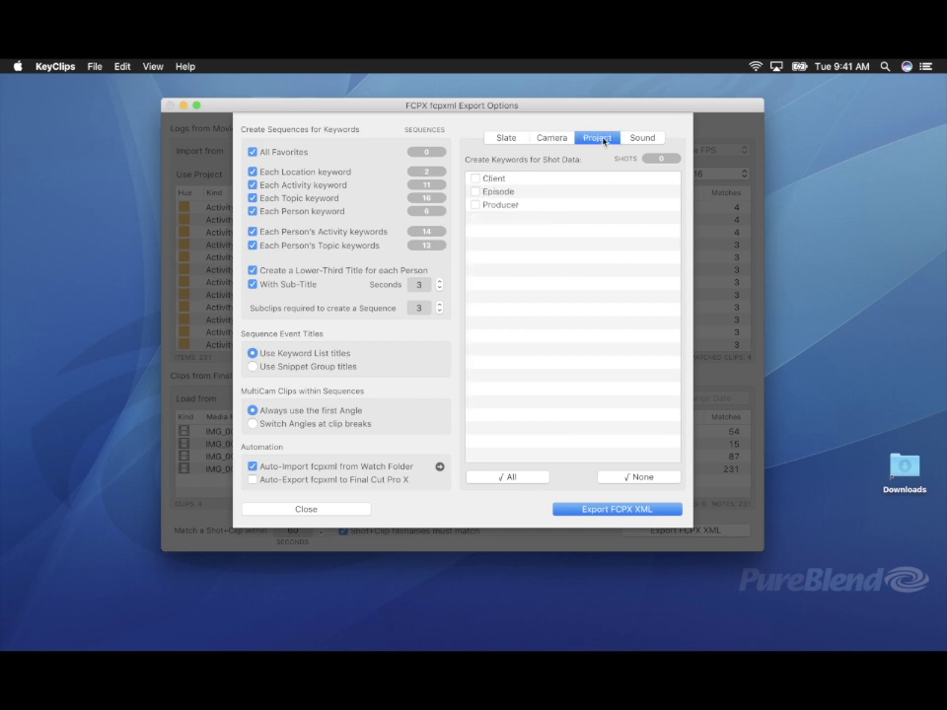
pyautogui.click(644, 138)
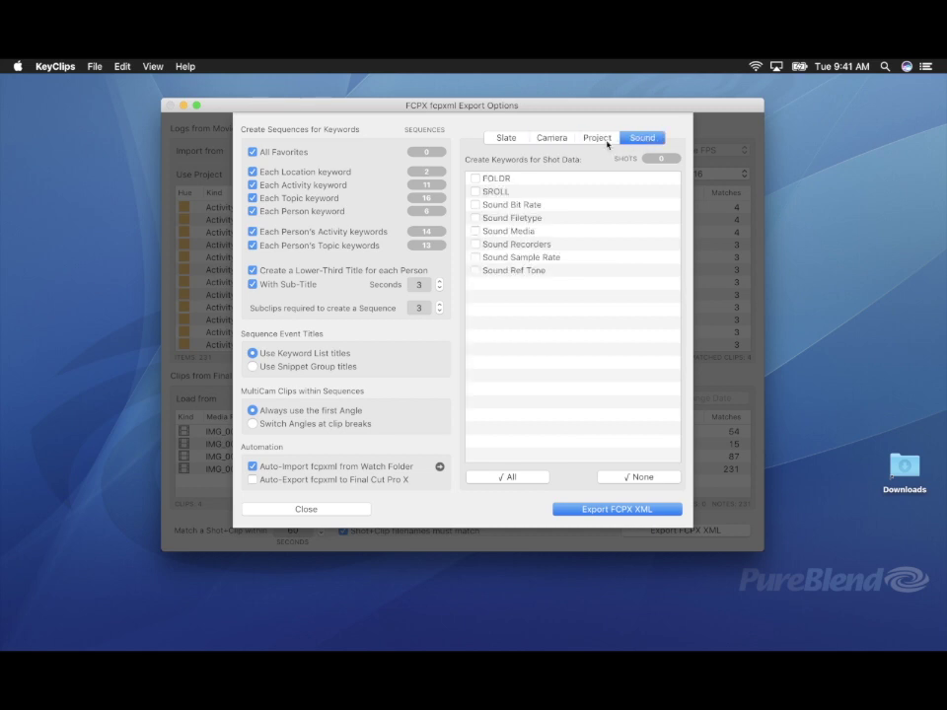
pyautogui.click(508, 138)
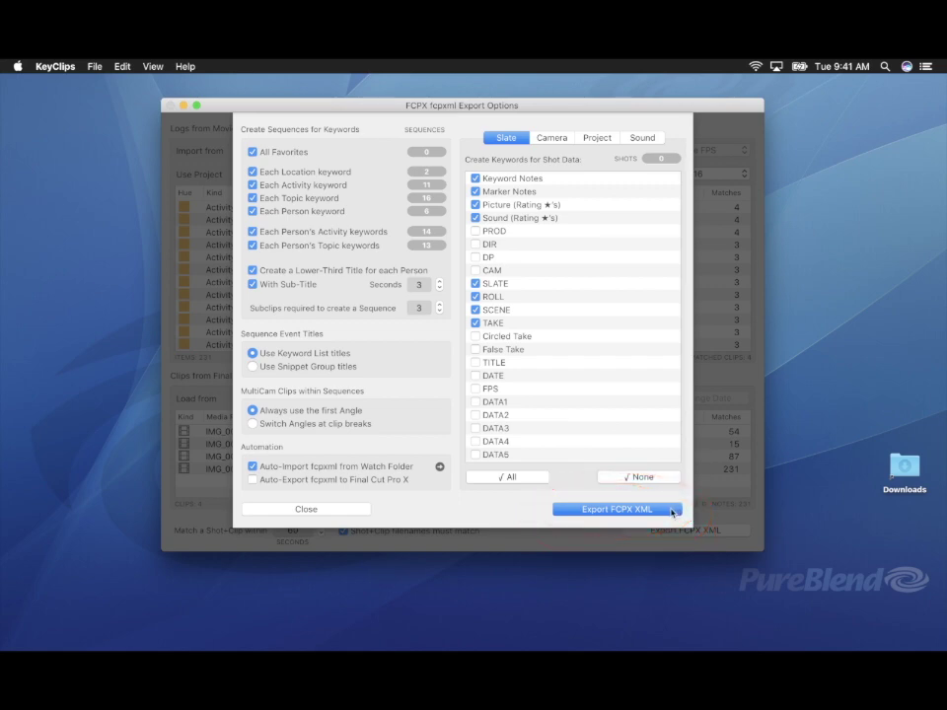
pyautogui.click(671, 511)
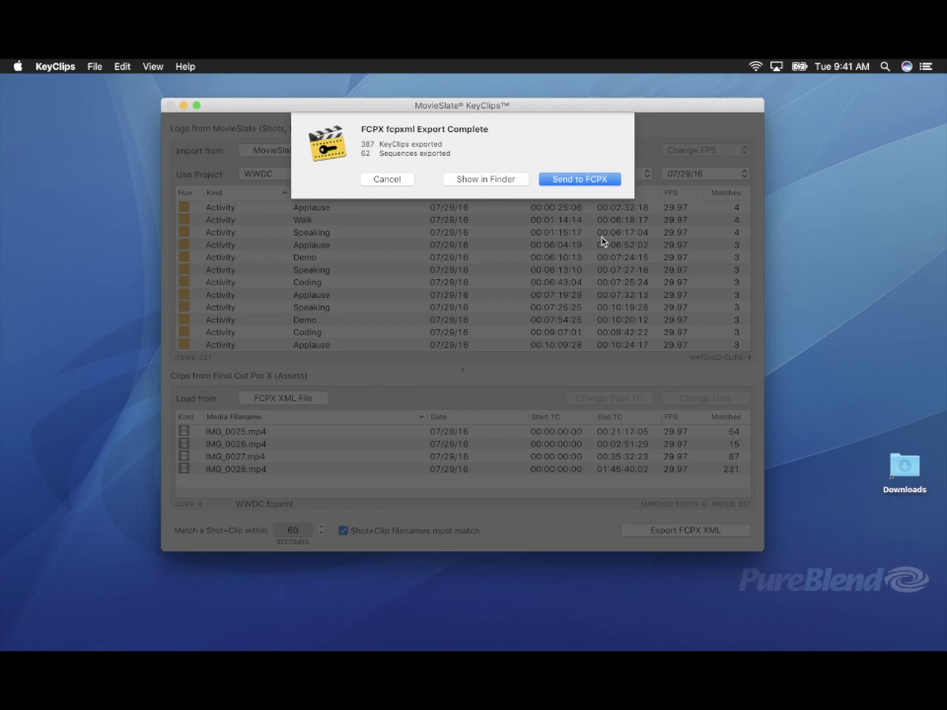
# Send the exported fcpxml to Final Cut Pro, creating the WWDC keyword events
pyautogui.click(588, 180)
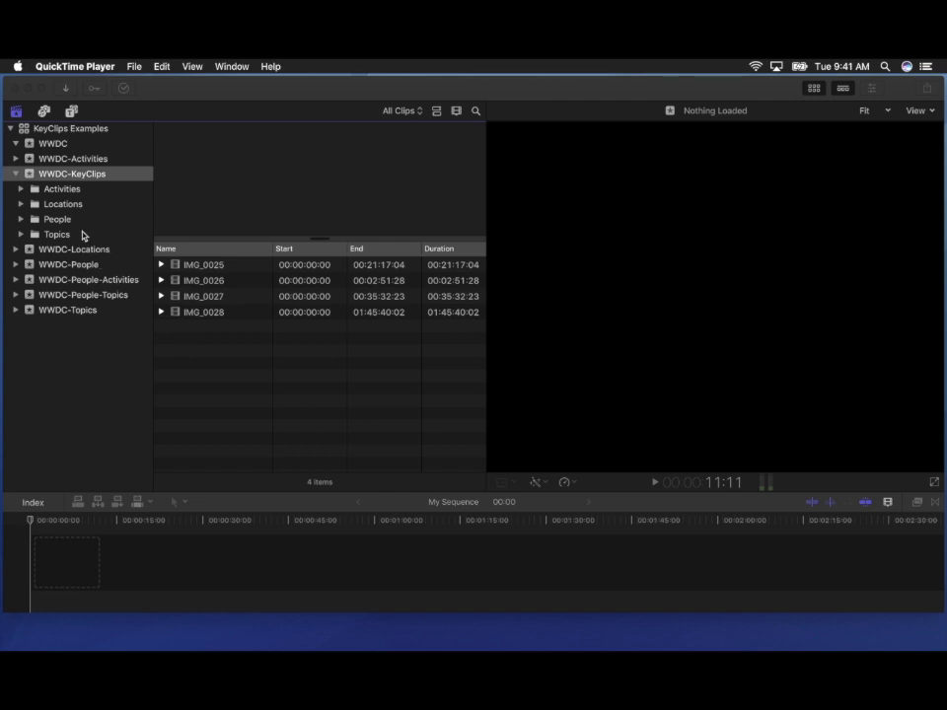
pyautogui.click(22, 190)
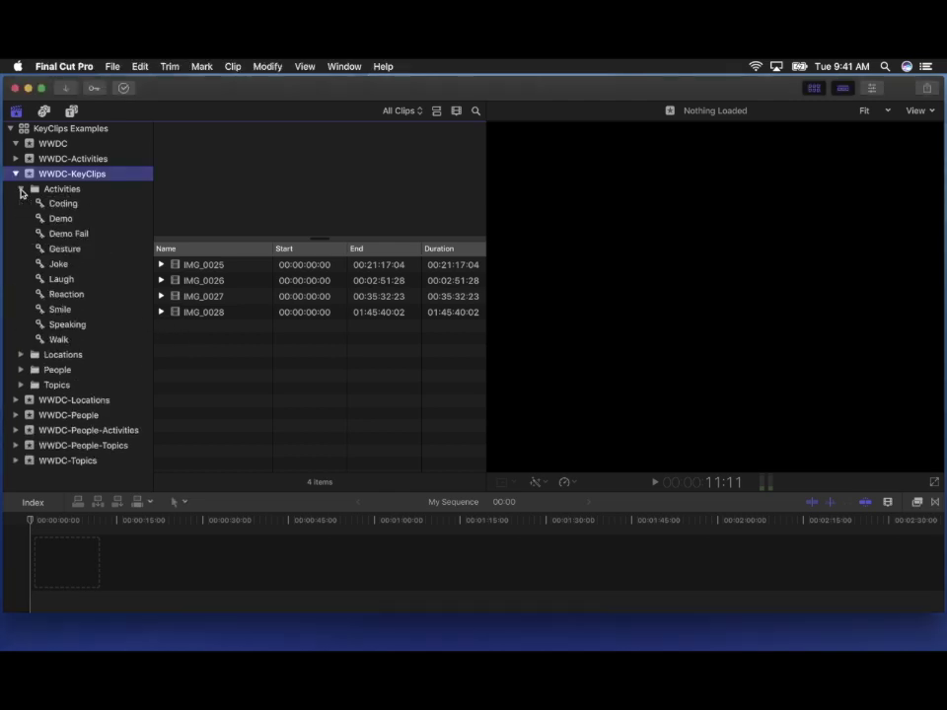
pyautogui.click(22, 191)
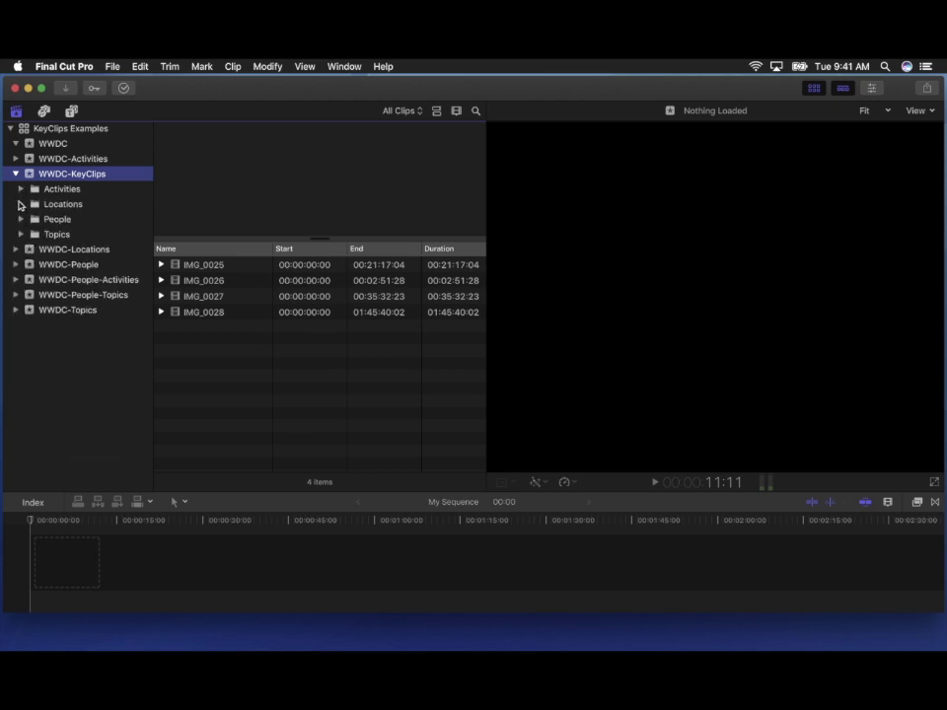
pyautogui.click(20, 205)
pyautogui.click(20, 205)
pyautogui.click(19, 220)
pyautogui.click(19, 220)
pyautogui.click(20, 236)
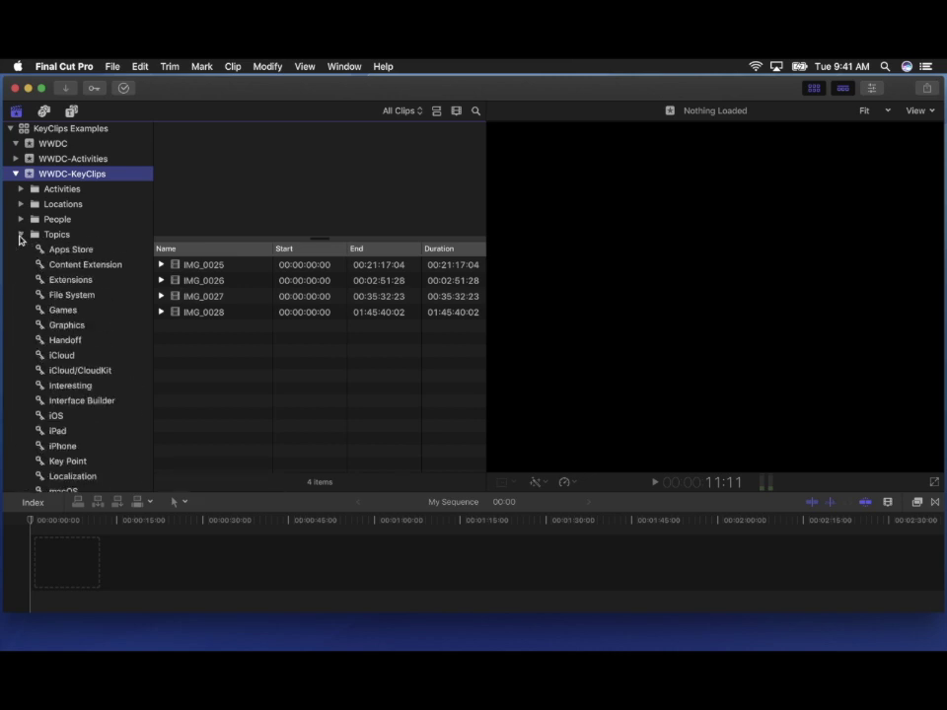
pyautogui.click(75, 252)
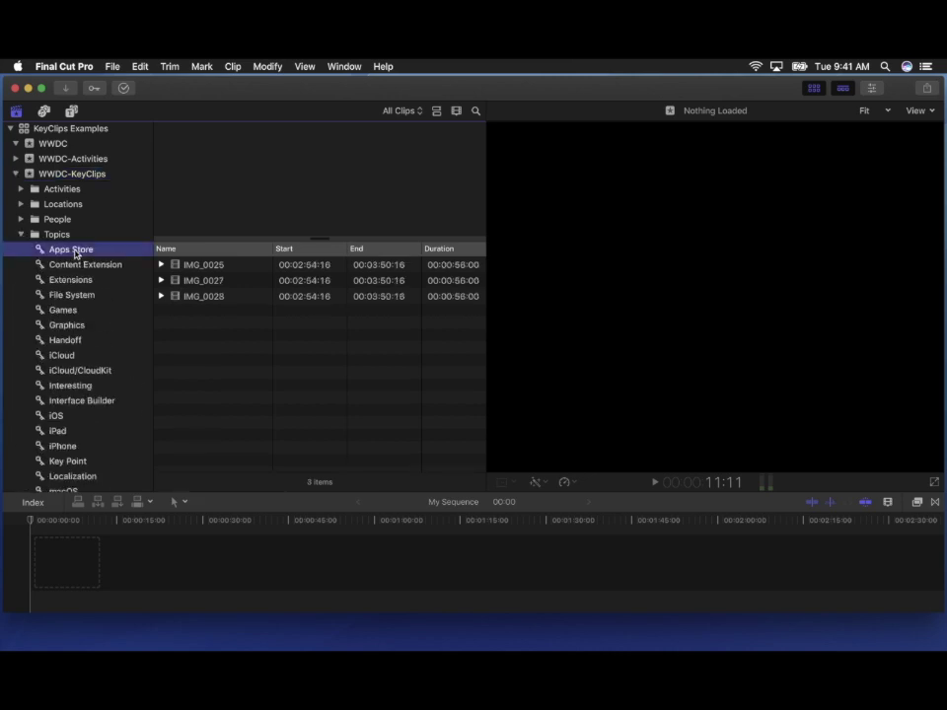
pyautogui.click(77, 268)
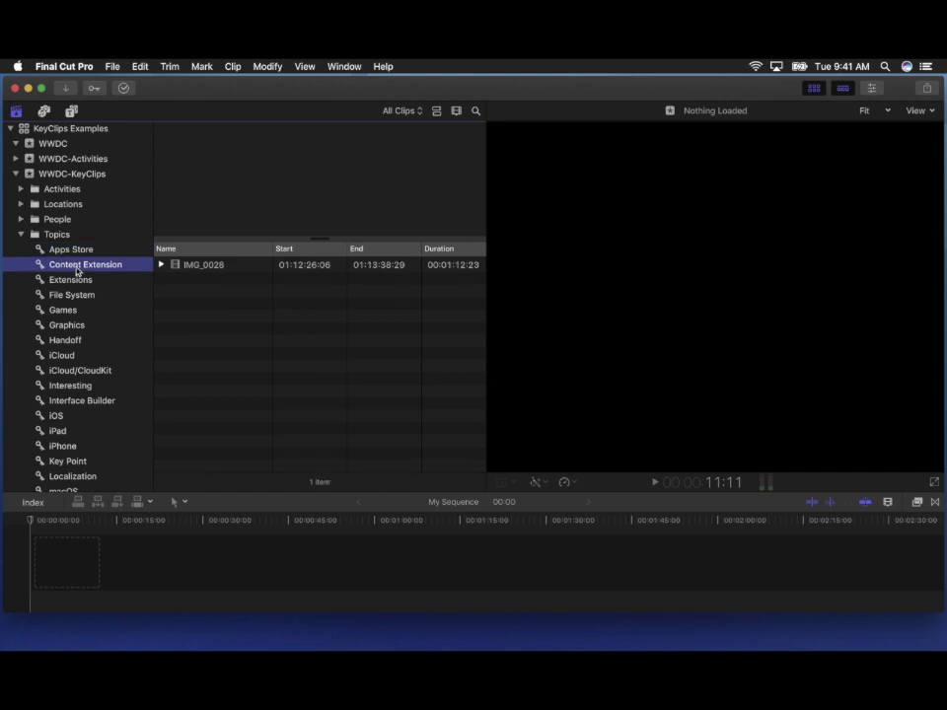
pyautogui.click(79, 280)
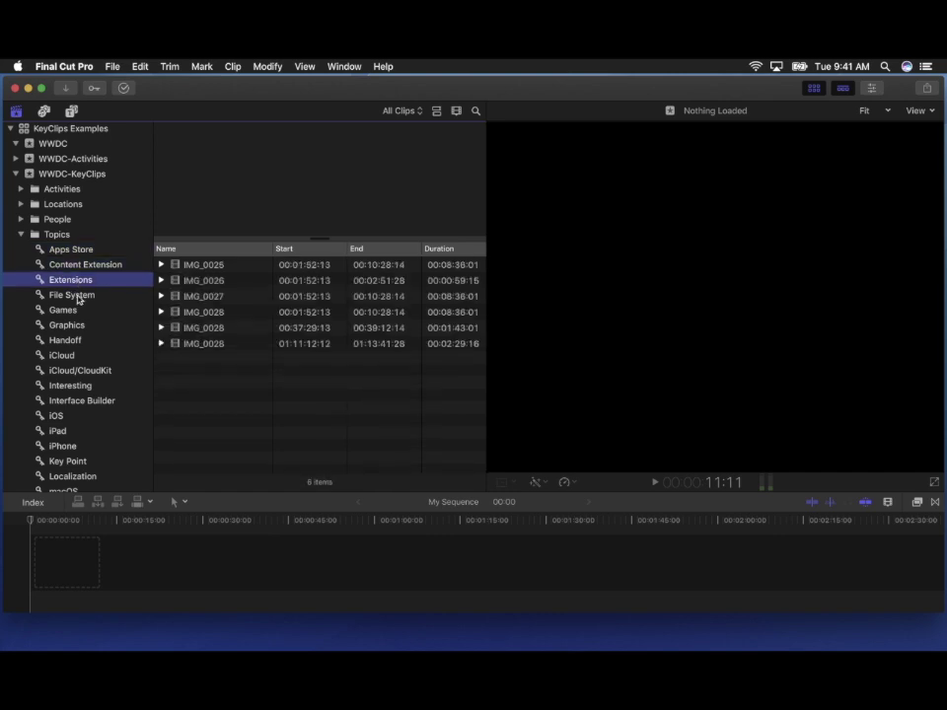
pyautogui.click(78, 298)
pyautogui.click(76, 312)
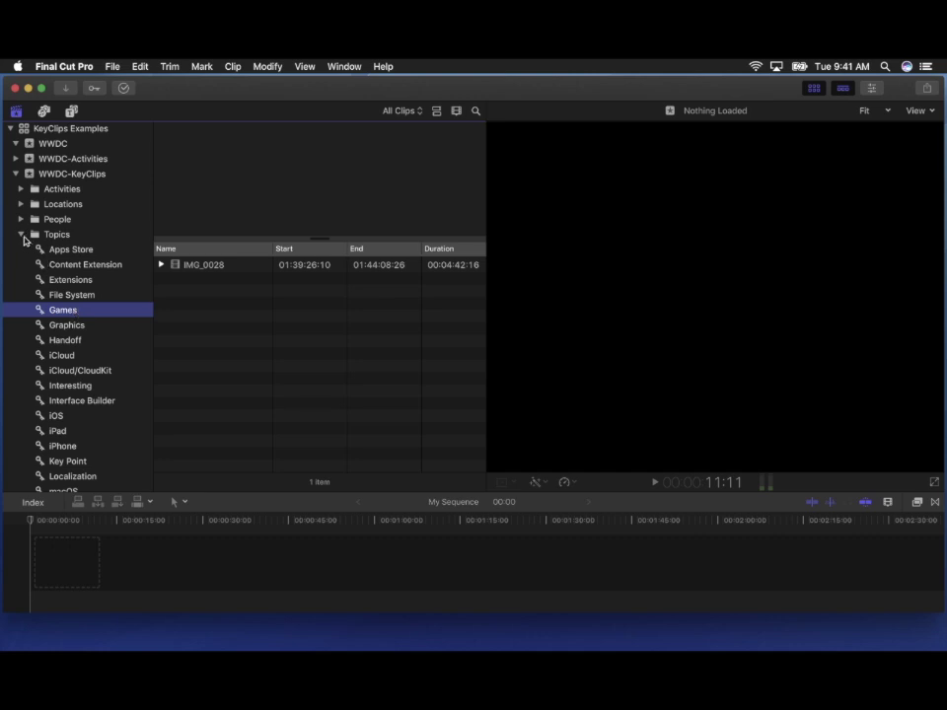
pyautogui.click(21, 235)
pyautogui.click(74, 176)
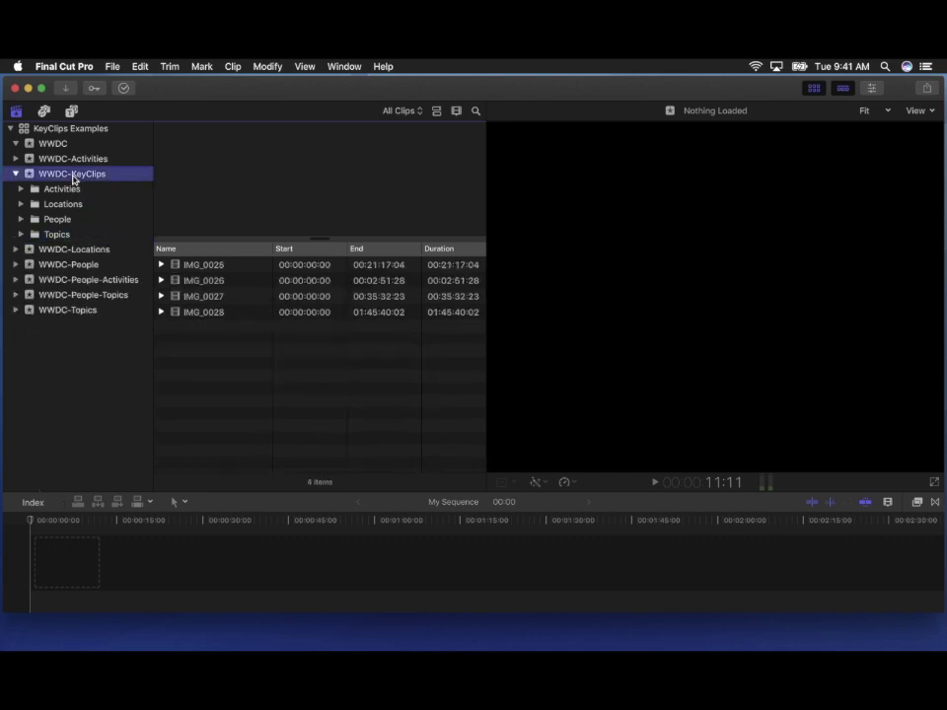
pyautogui.click(193, 270)
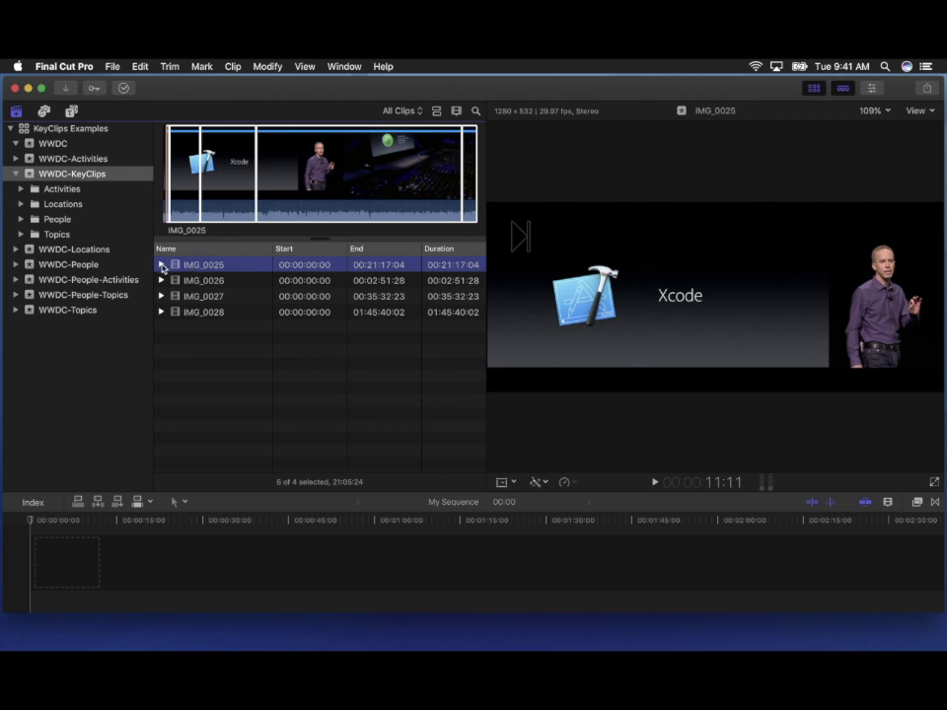
# Place IMG_0025's Intro keyword range into the timeline
pyautogui.click(162, 266)
pyautogui.click(216, 281)
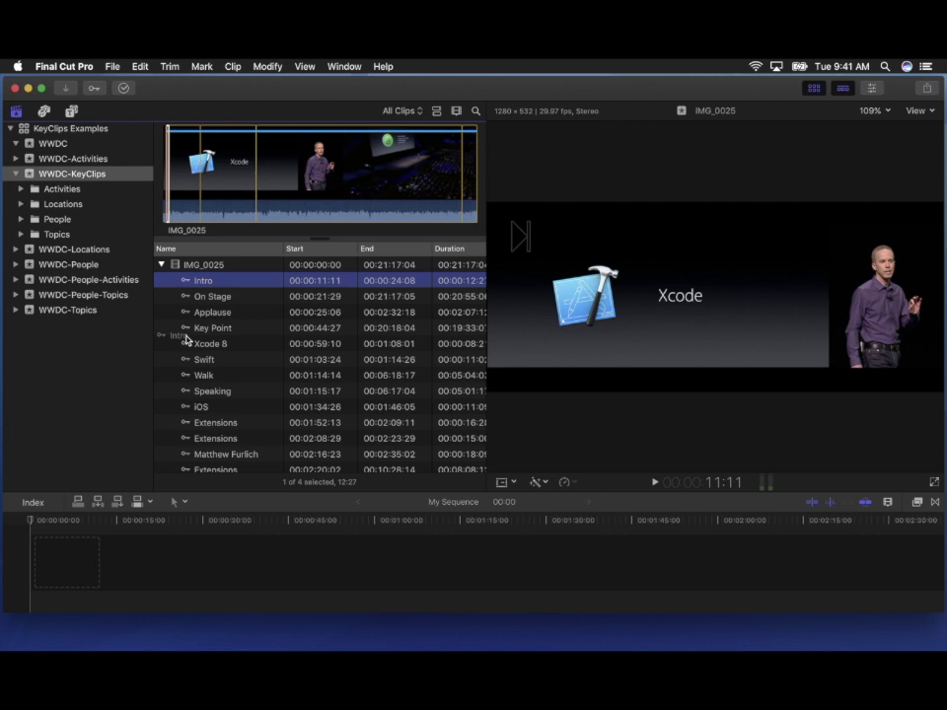
pyautogui.moveTo(186, 339); pyautogui.dragTo(59, 568)
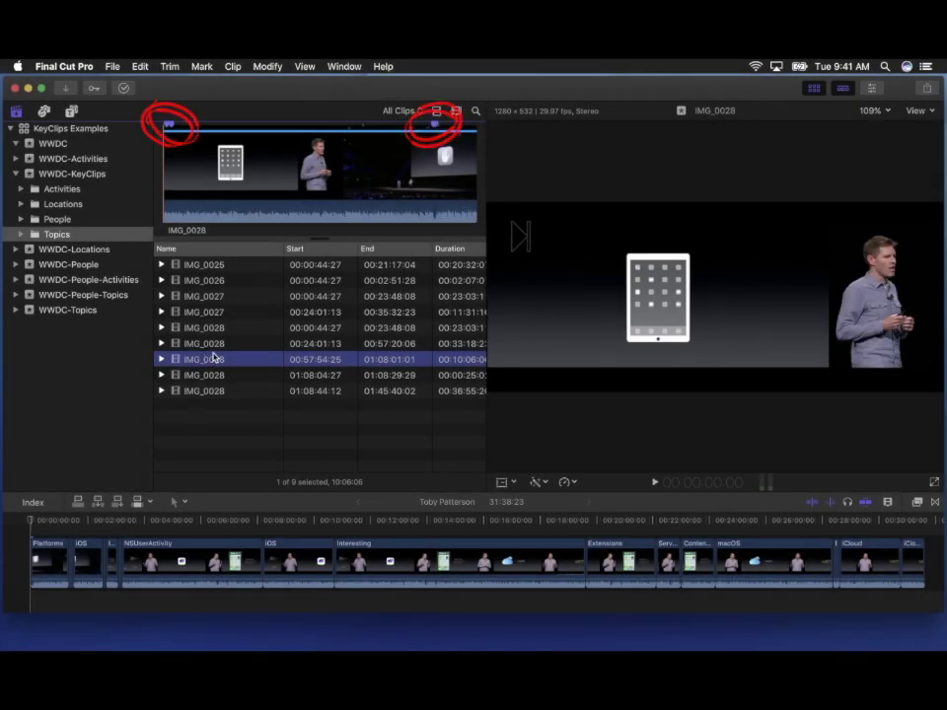
# Read IMG_0028's first marker (M002 Applause), then list IMG_0028's keywords and markers
pyautogui.click(171, 130)
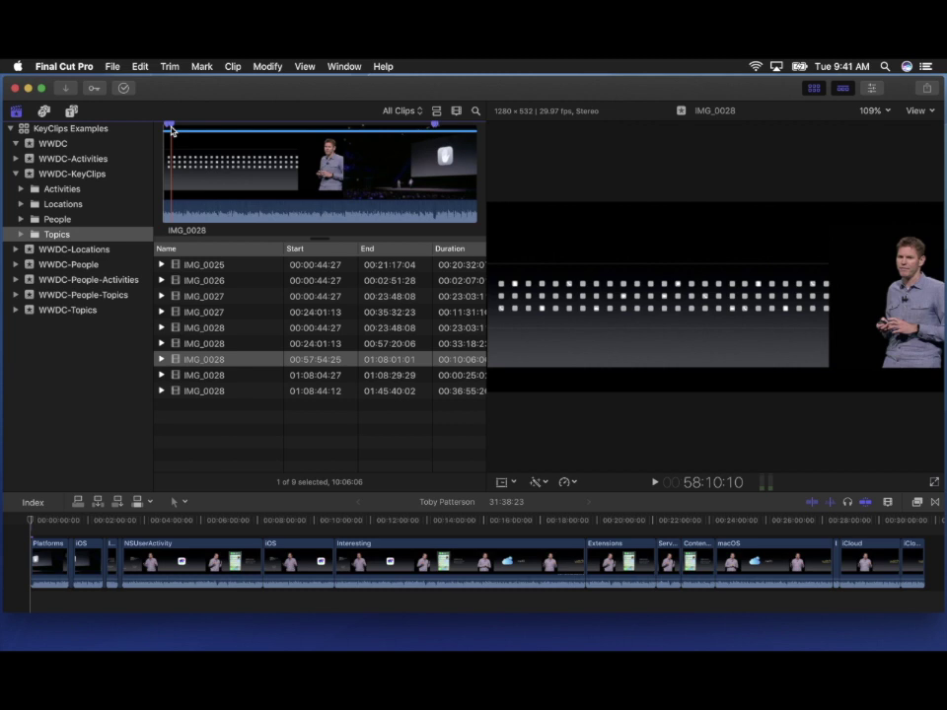
pyautogui.doubleClick(171, 127)
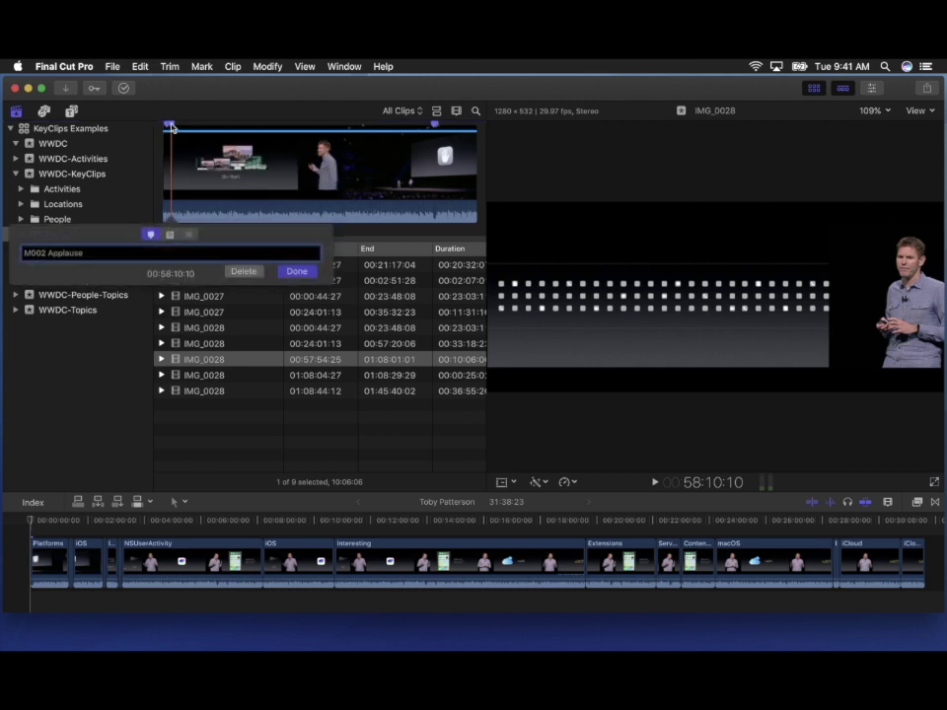
pyautogui.click(290, 272)
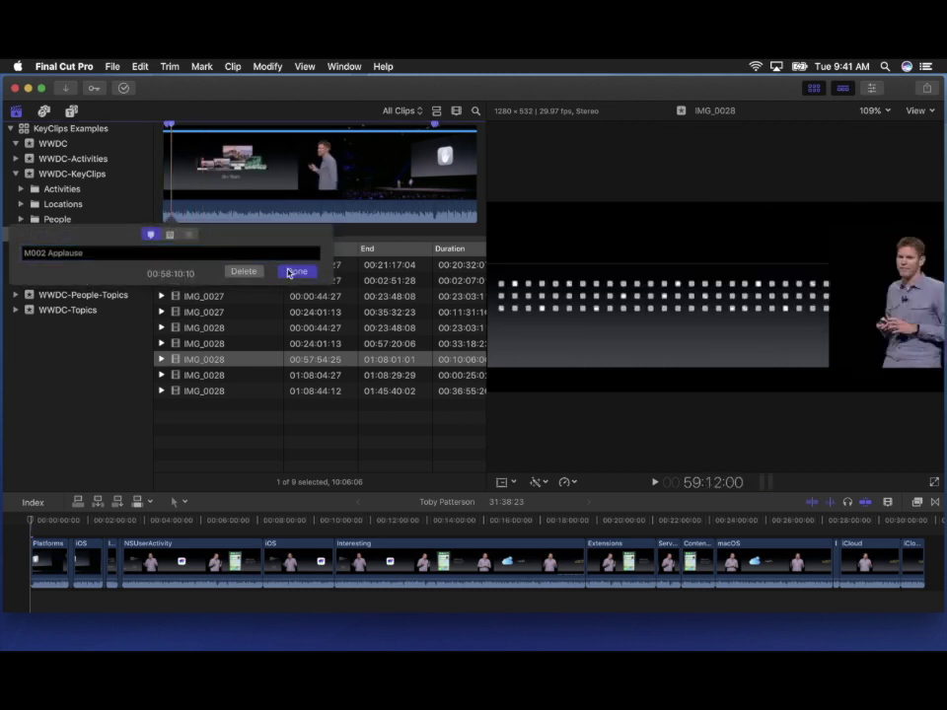
pyautogui.click(162, 361)
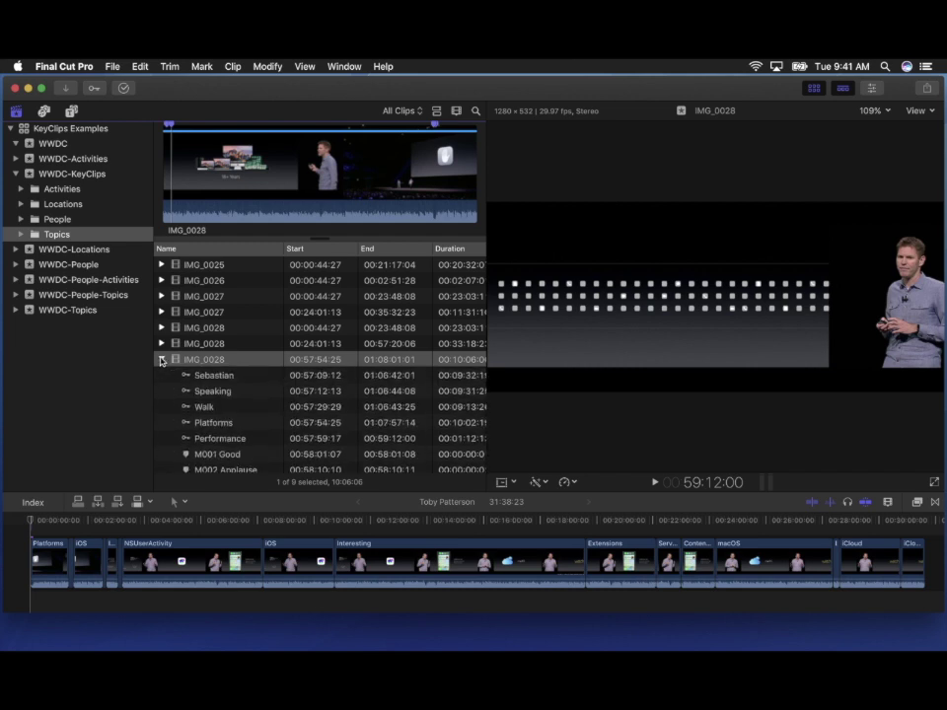
pyautogui.scroll(-5, 250, 376)
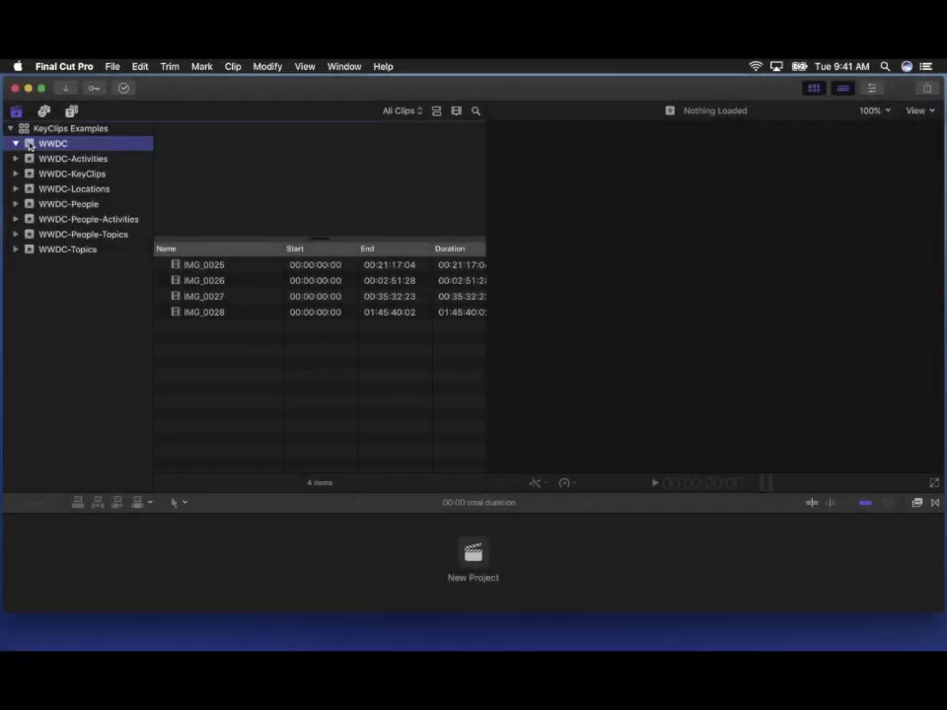
# Browse the WWDC Activities, Locations, People, People-Activities and Topics events, ending on WWDC-People-Topics
pyautogui.click(97, 159)
pyautogui.click(99, 189)
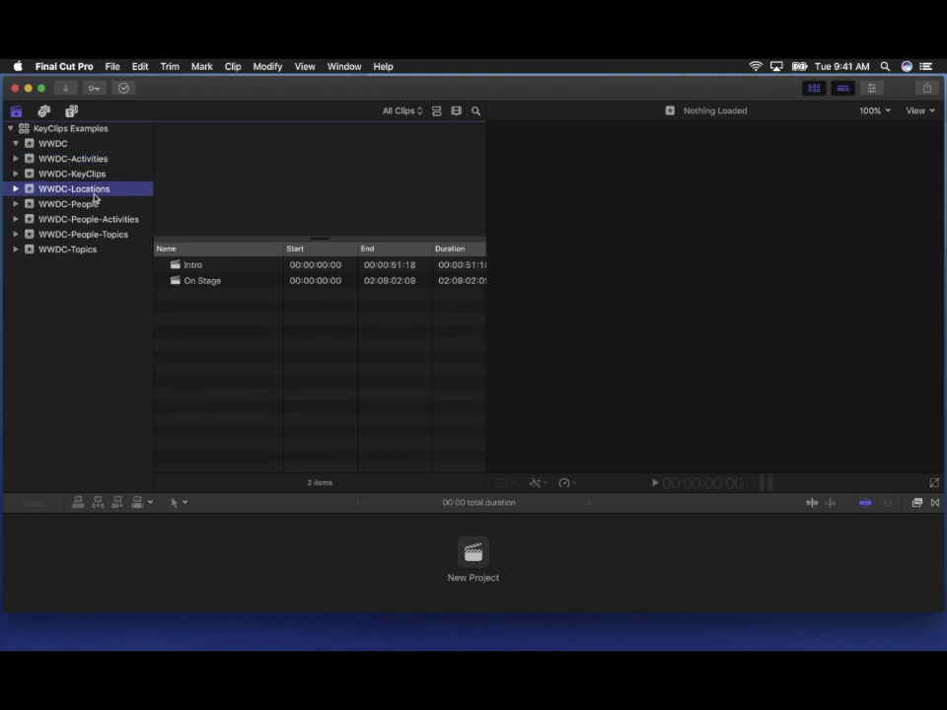
pyautogui.click(90, 205)
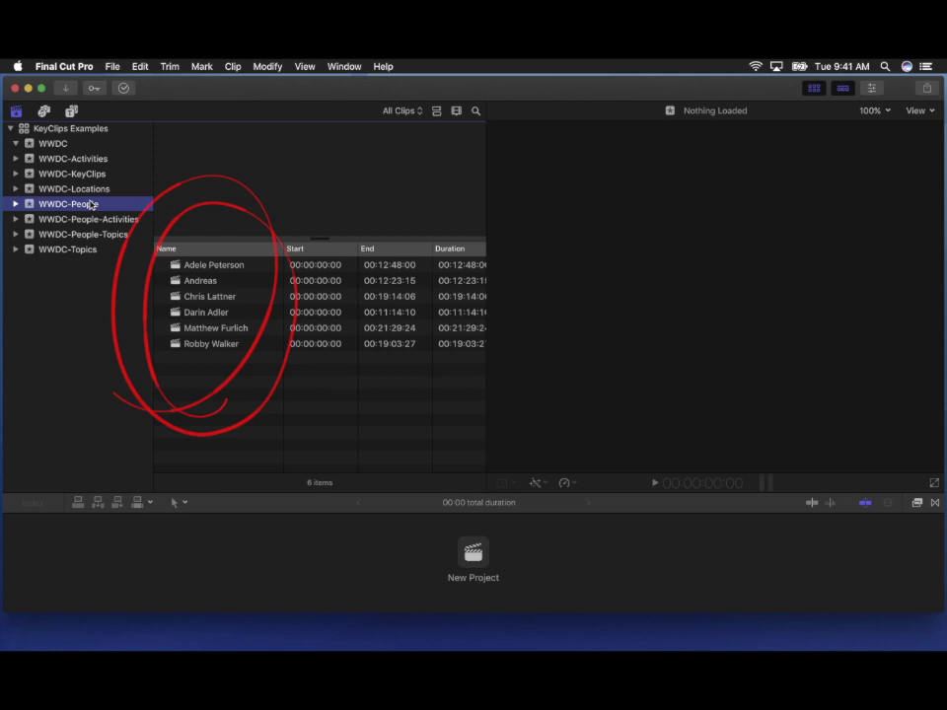
pyautogui.click(93, 219)
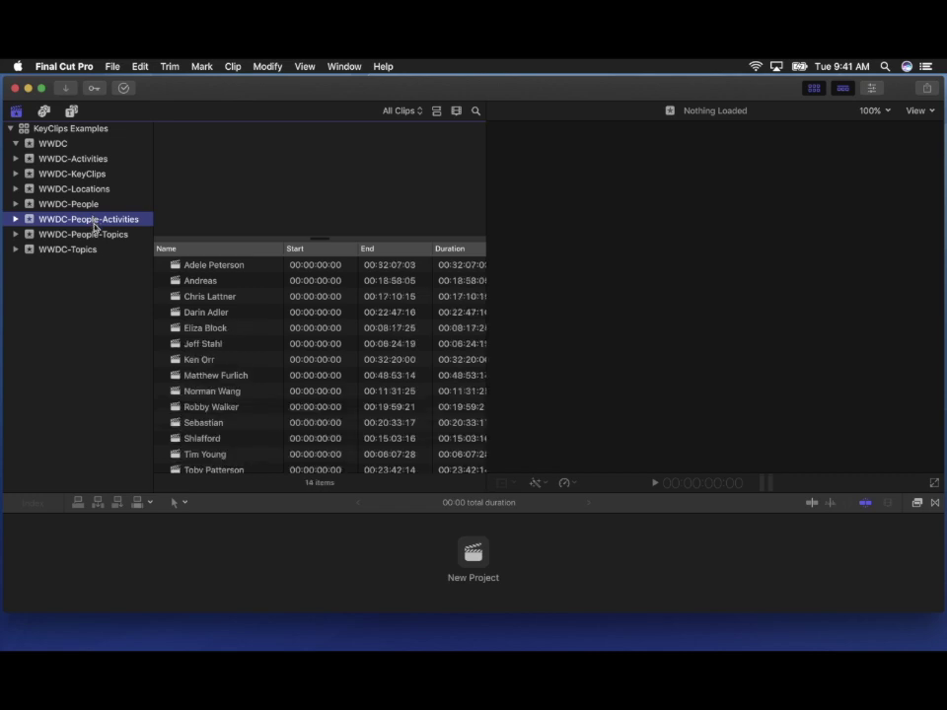
pyautogui.click(87, 249)
pyautogui.click(88, 235)
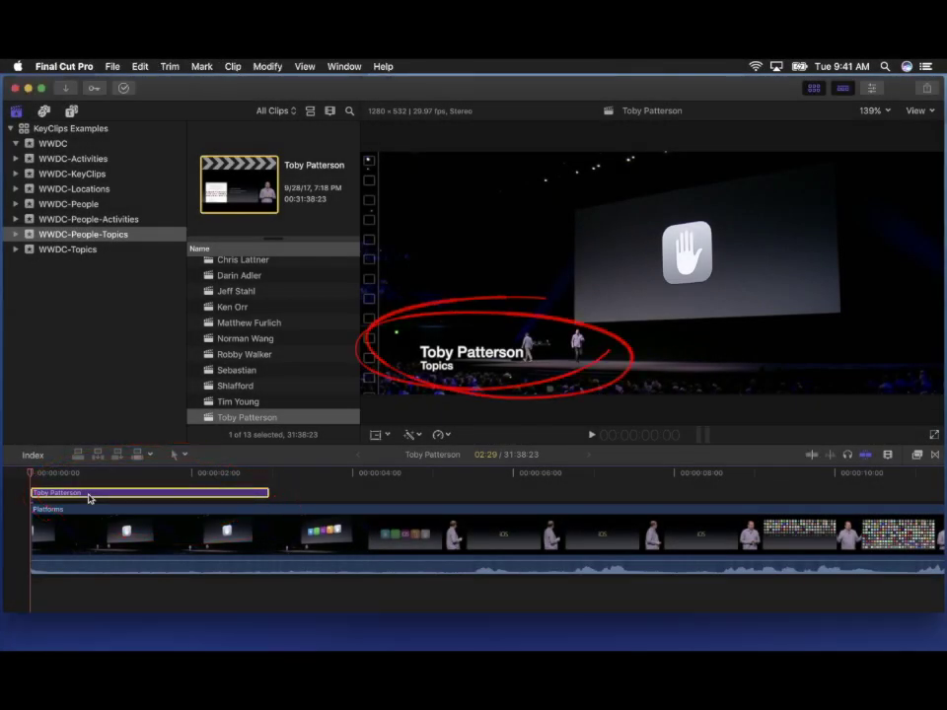
# Browse the installed titles collection and preview the Basic Lower Third title
pyautogui.click(71, 113)
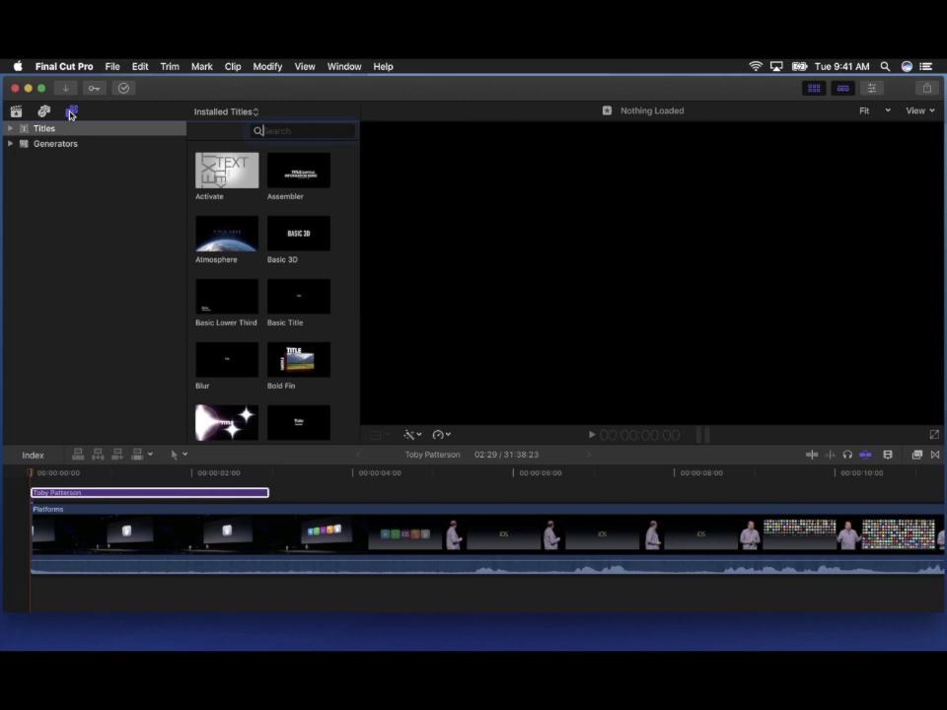
pyautogui.scroll(-2, 215, 262)
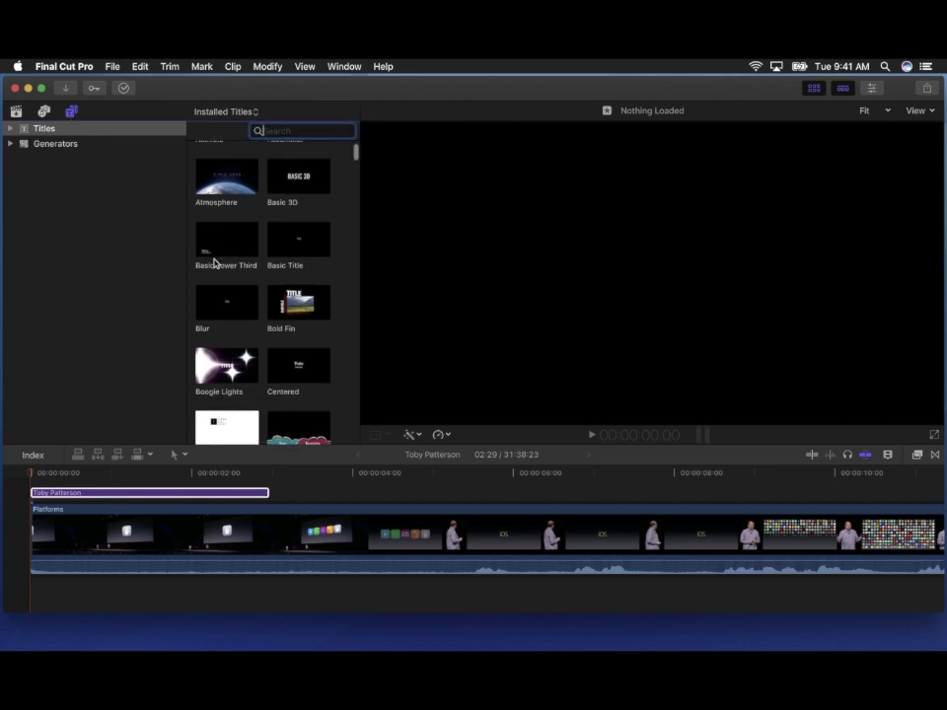
pyautogui.click(227, 251)
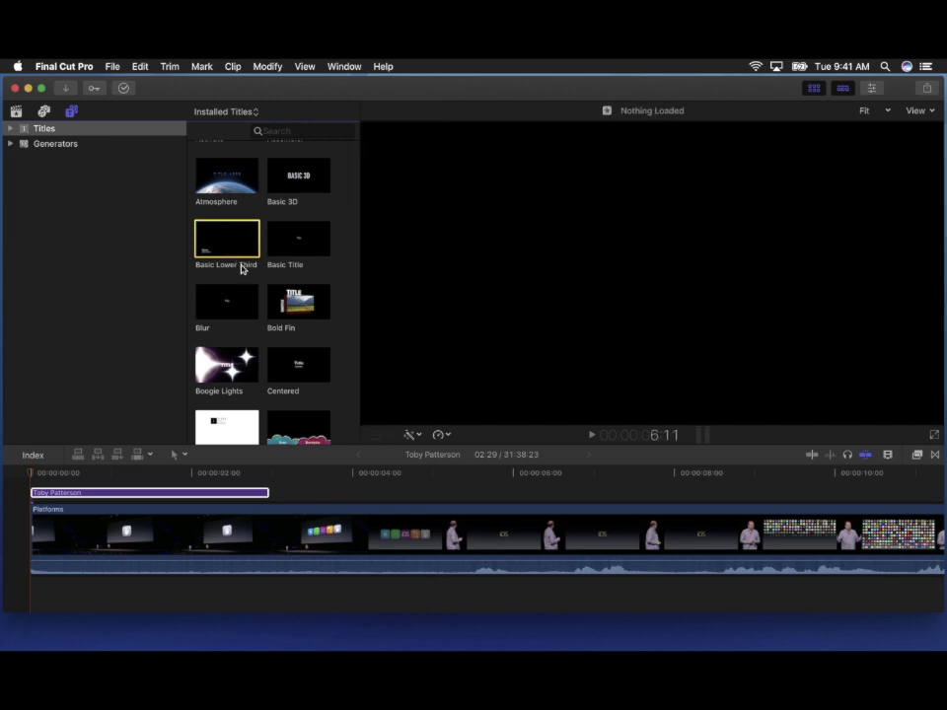
pyautogui.scroll(-3, 243, 268)
# Replace the existing lower third with the Clouds title and preview it in the viewer
pyautogui.moveTo(293, 314); pyautogui.dragTo(84, 495)
pyautogui.click(99, 499)
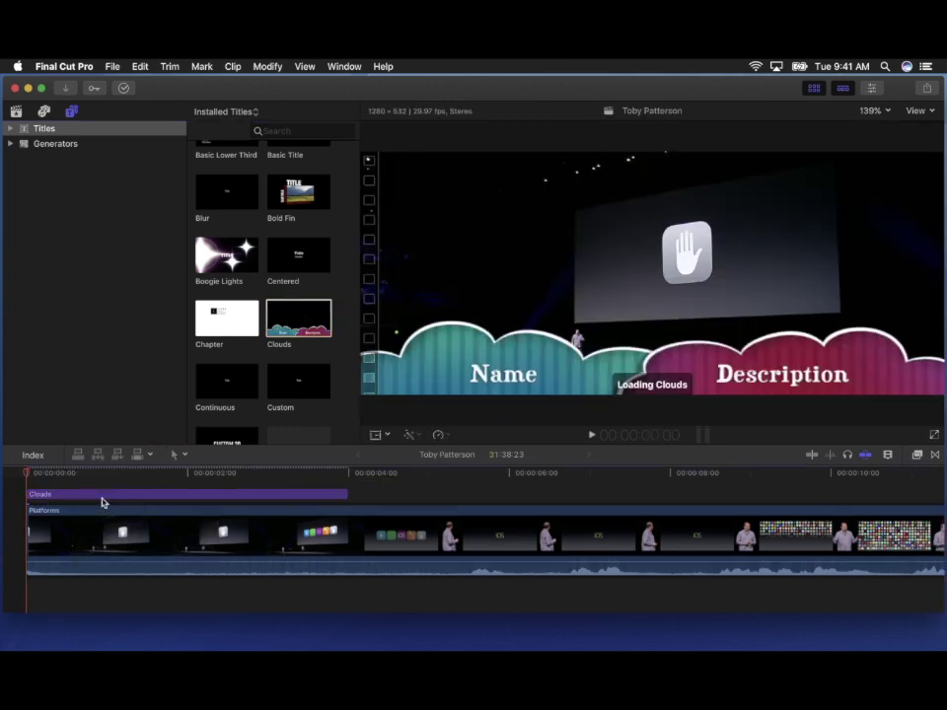
pyautogui.click(76, 475)
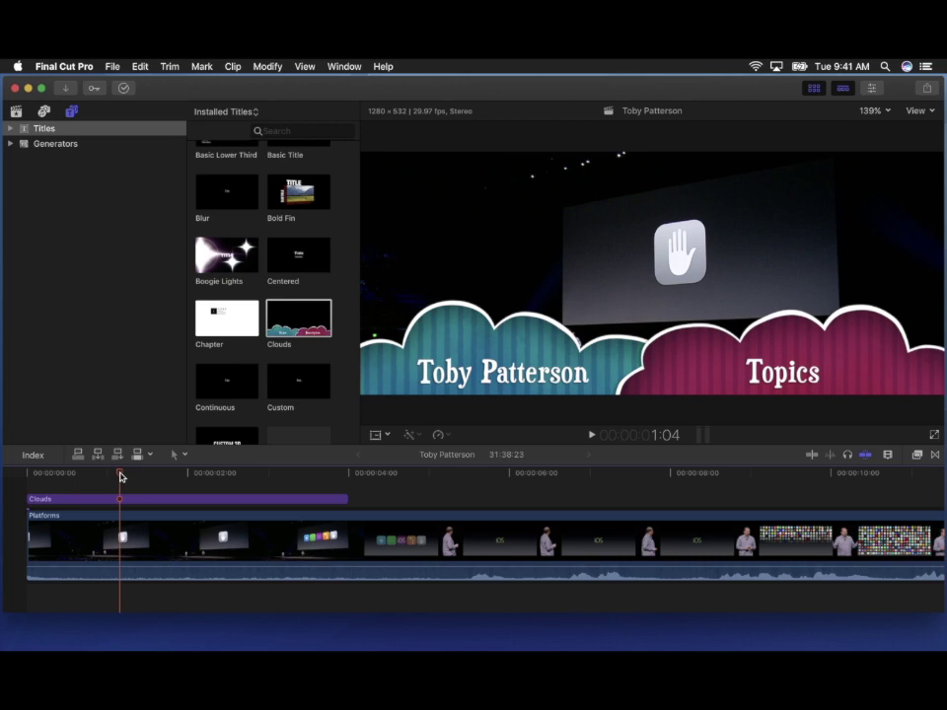